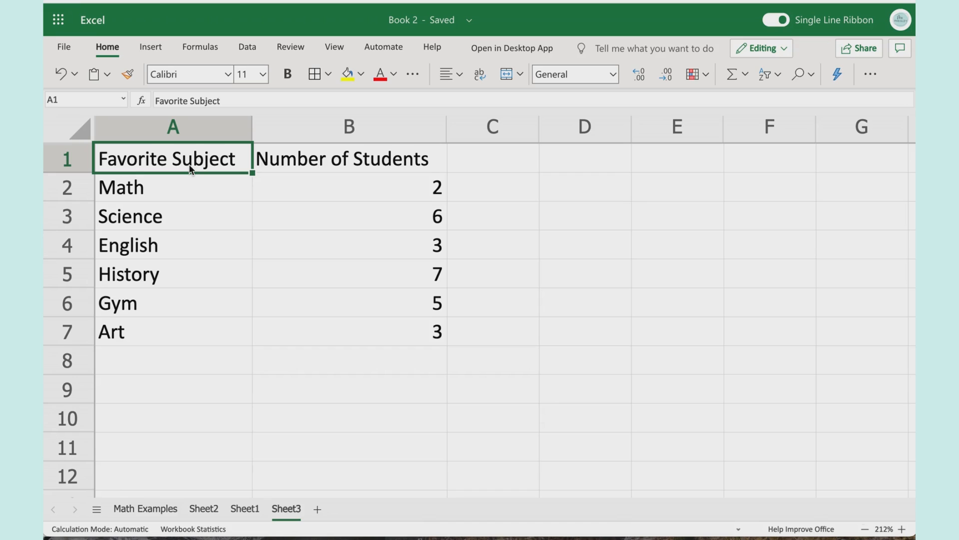
# Step: Try adding borders to all cells in A1:B7, and undo them
pyautogui.moveTo(189, 164); pyautogui.dragTo(353, 323)
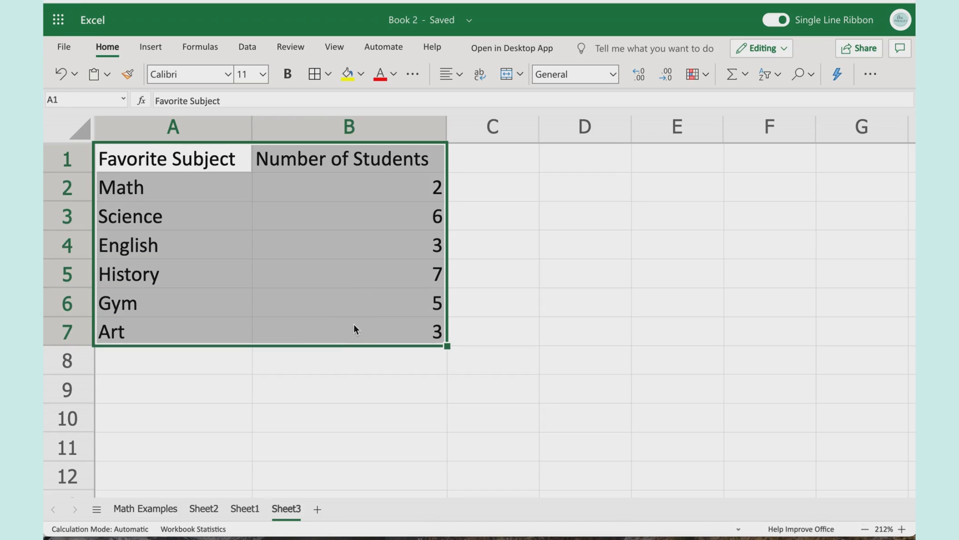
pyautogui.click(316, 74)
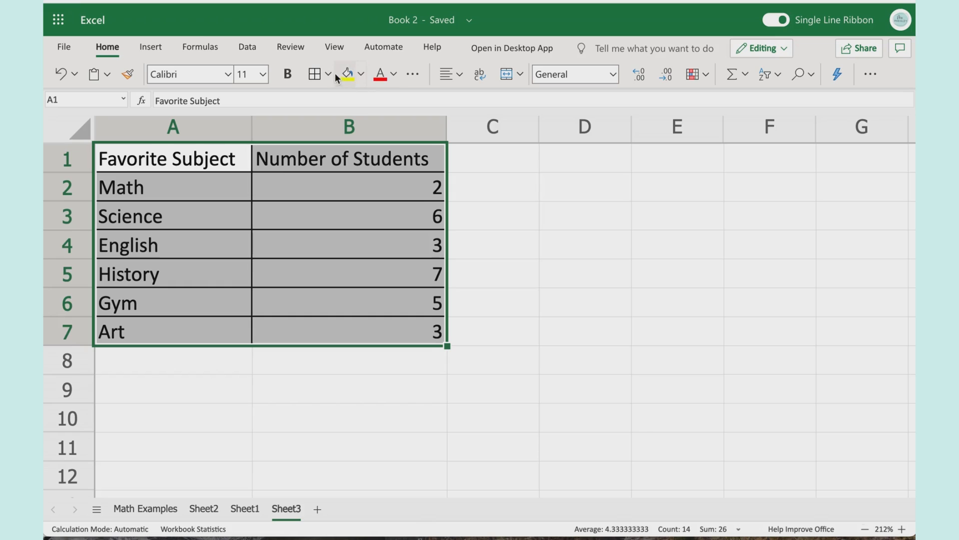
pyautogui.click(446, 75)
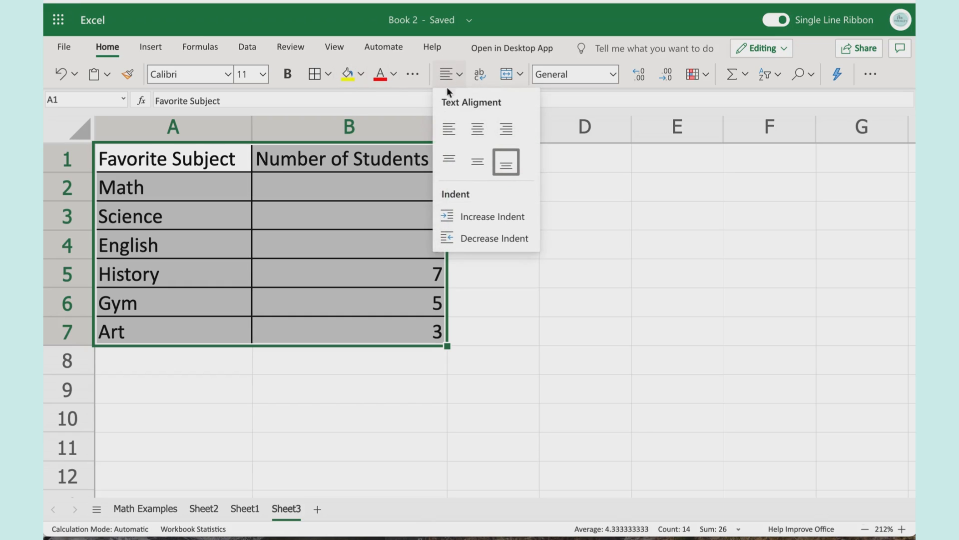
pyautogui.click(448, 76)
pyautogui.hotkey('ctrl', 'z')
pyautogui.doubleClick(516, 358)
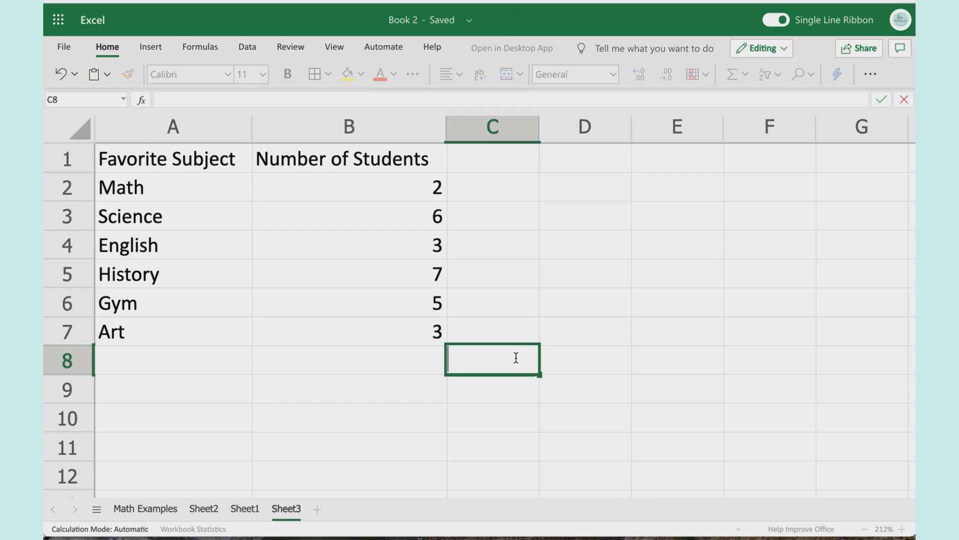
# Step: Clear the two column headings in A1:B1
pyautogui.moveTo(415, 162); pyautogui.dragTo(217, 164)
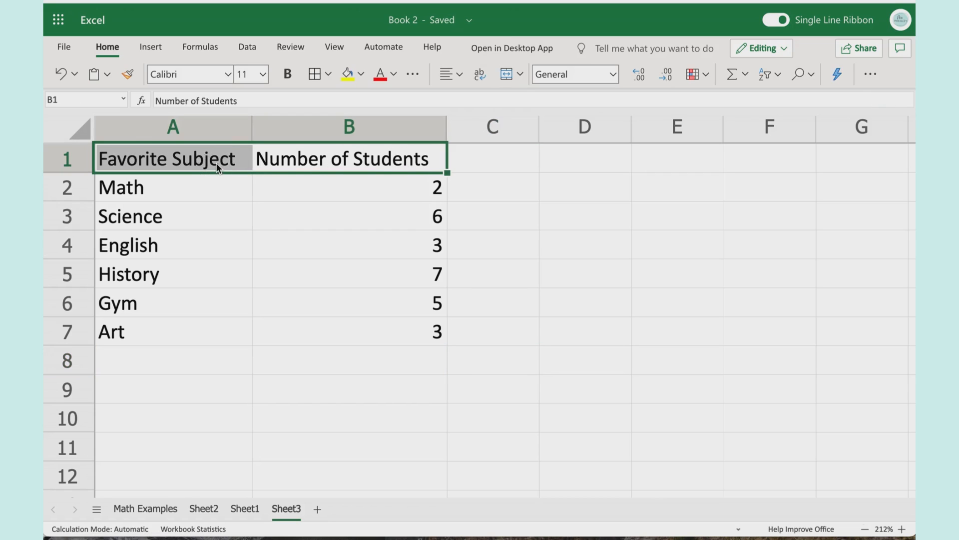
pyautogui.press('Delete')
pyautogui.click(518, 196)
pyautogui.scroll(-3, 517, 196)
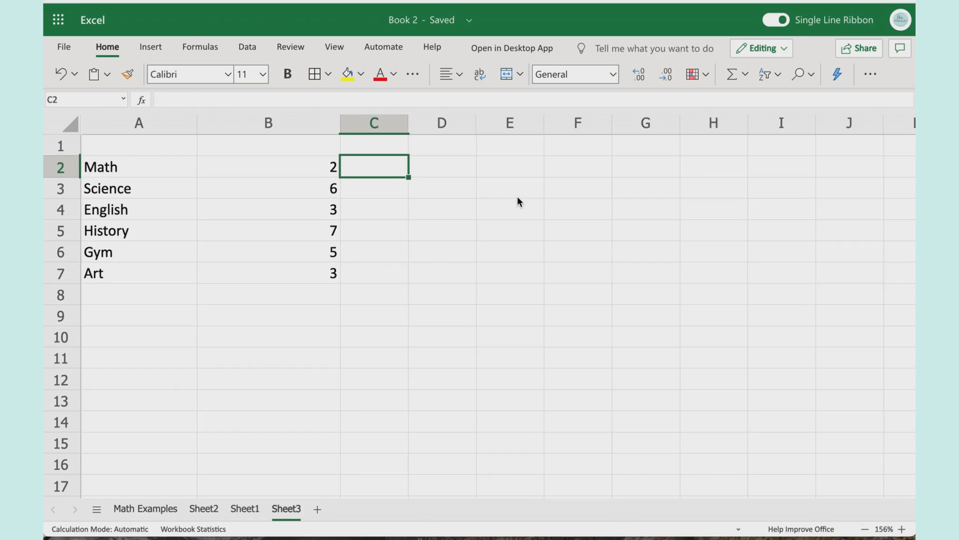
# Step: Insert a clustered column chart from the subject data in A2:B7
pyautogui.moveTo(154, 167); pyautogui.dragTo(308, 273)
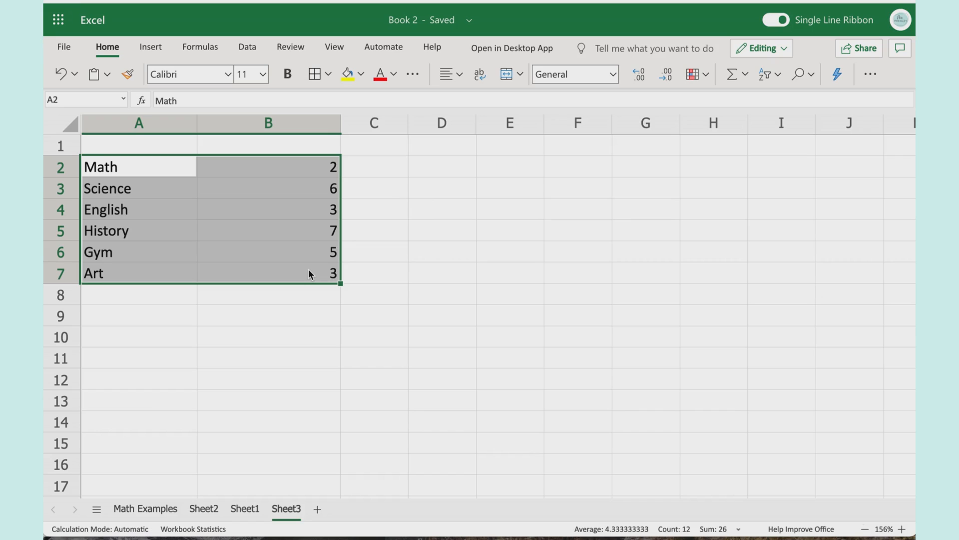
pyautogui.click(151, 46)
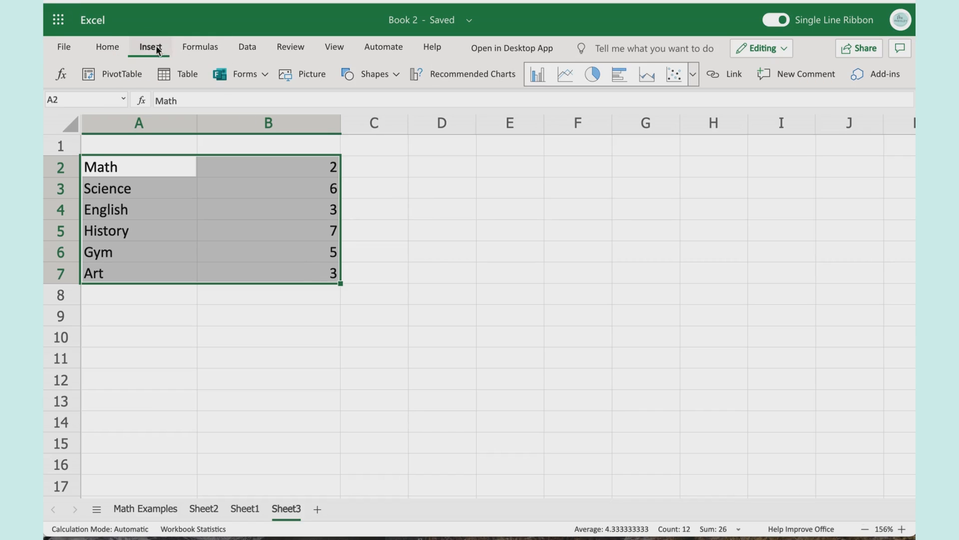
pyautogui.click(693, 76)
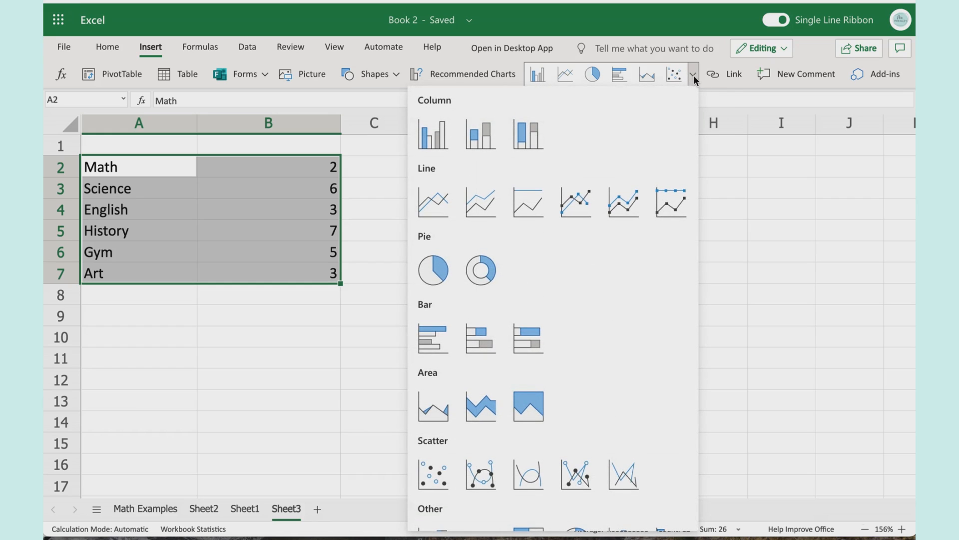
pyautogui.scroll(-2, 606, 291)
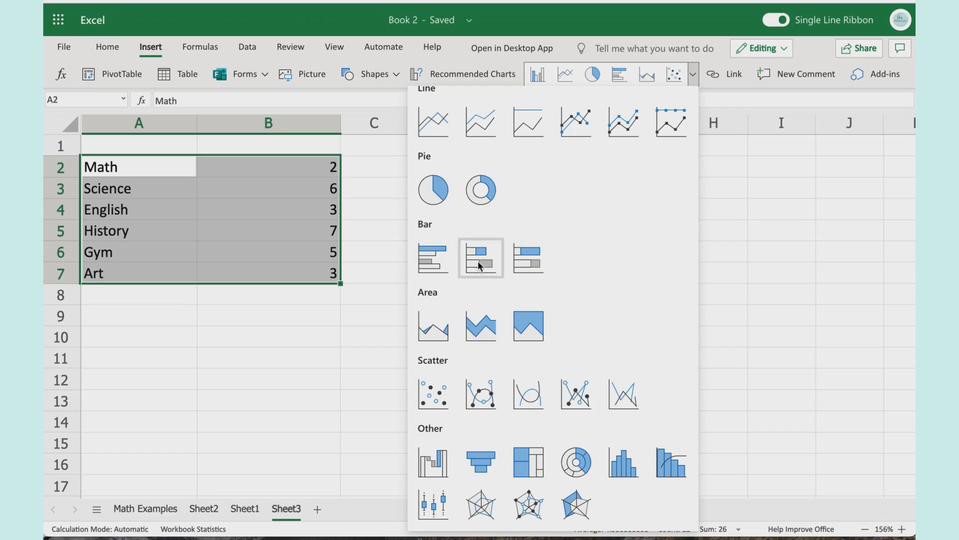
pyautogui.scroll(2, 557, 265)
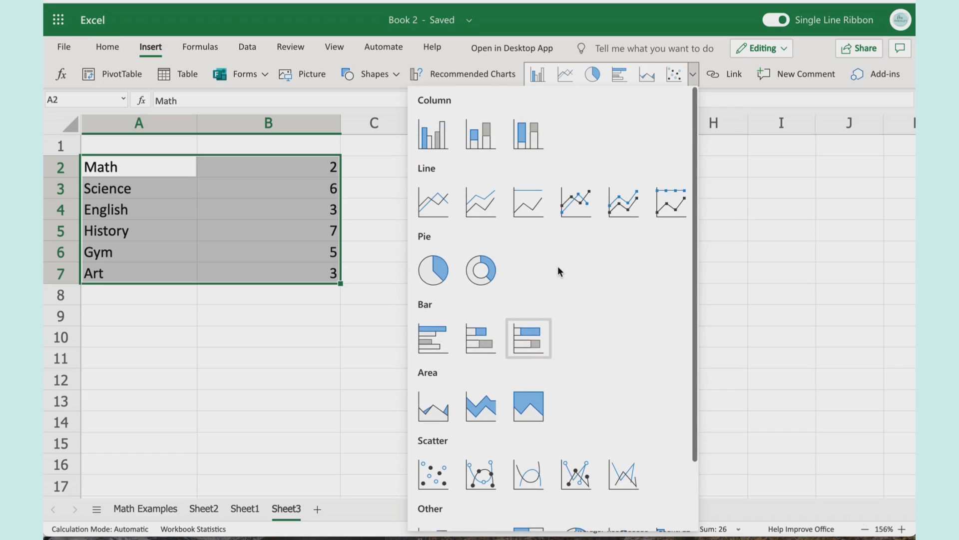
pyautogui.click(425, 137)
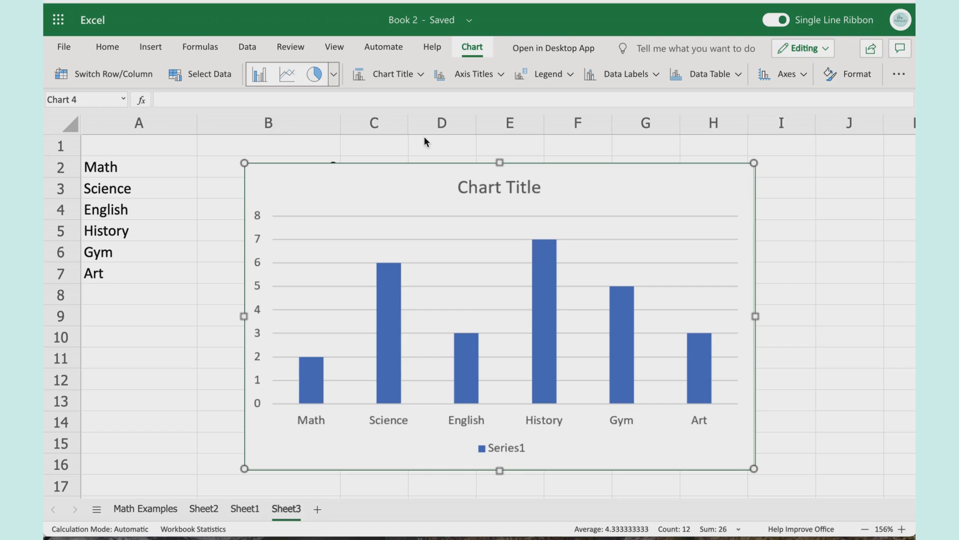
# Step: Shrink the chart and place it beside the data, over columns D to I
pyautogui.moveTo(244, 467); pyautogui.dragTo(380, 419)
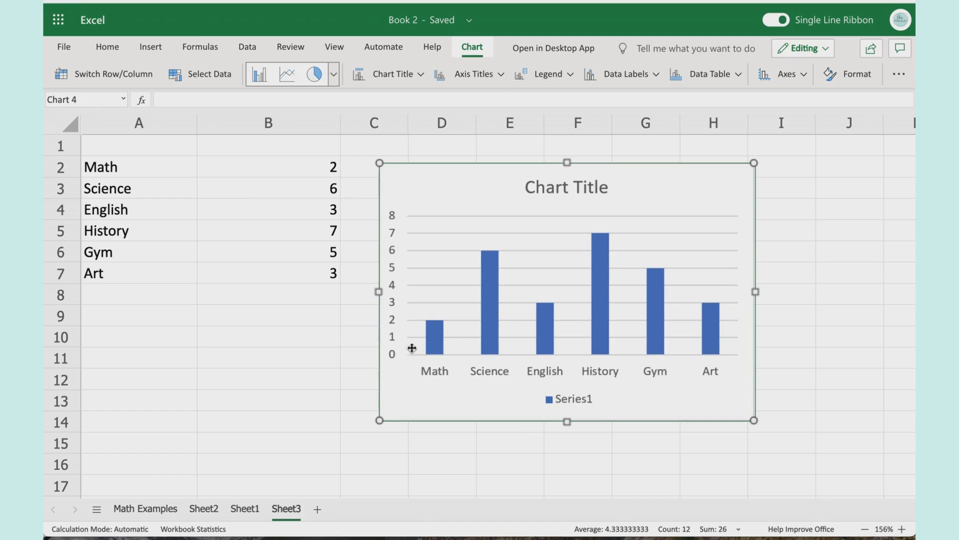
pyautogui.moveTo(618, 302); pyautogui.dragTo(659, 298)
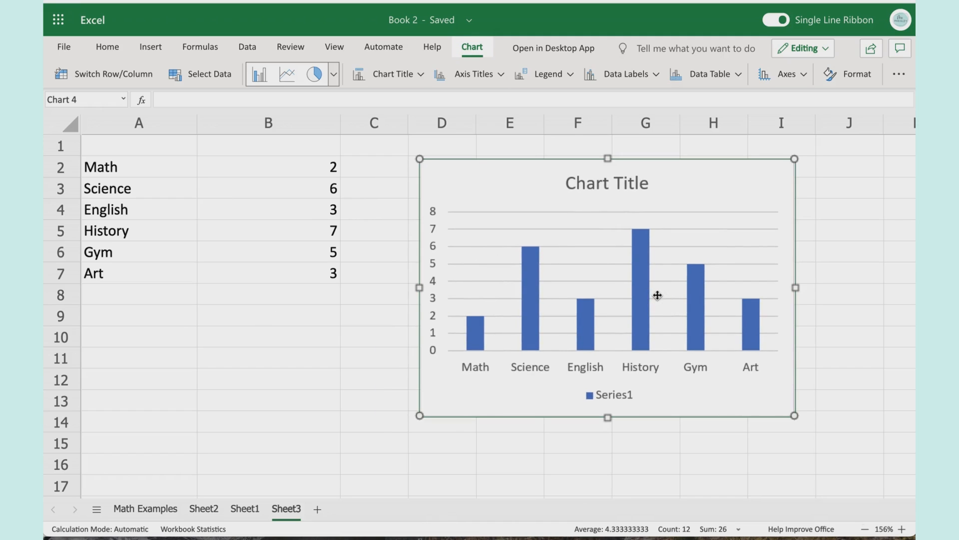
# Step: Switch the chart's rows and columns so each subject becomes its own colored series
pyautogui.click(93, 73)
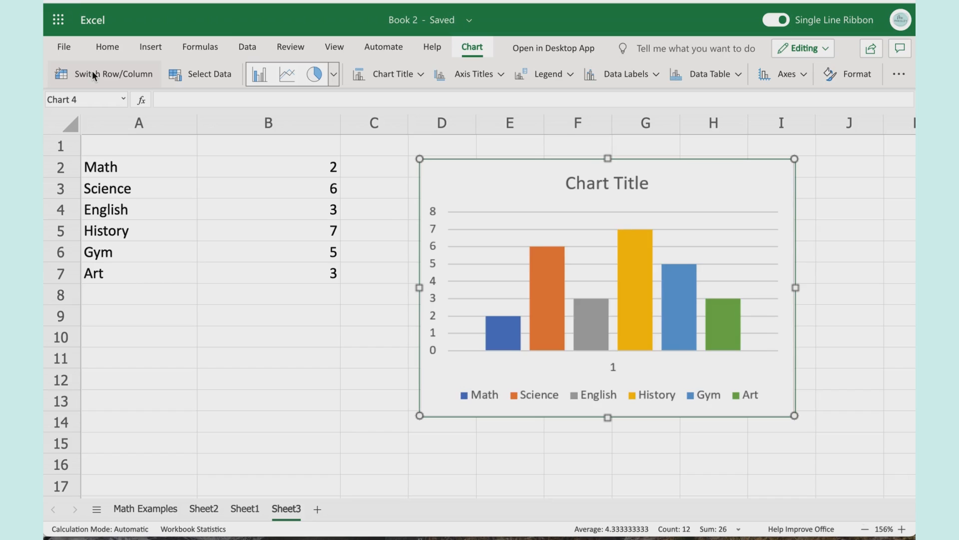
pyautogui.click(93, 73)
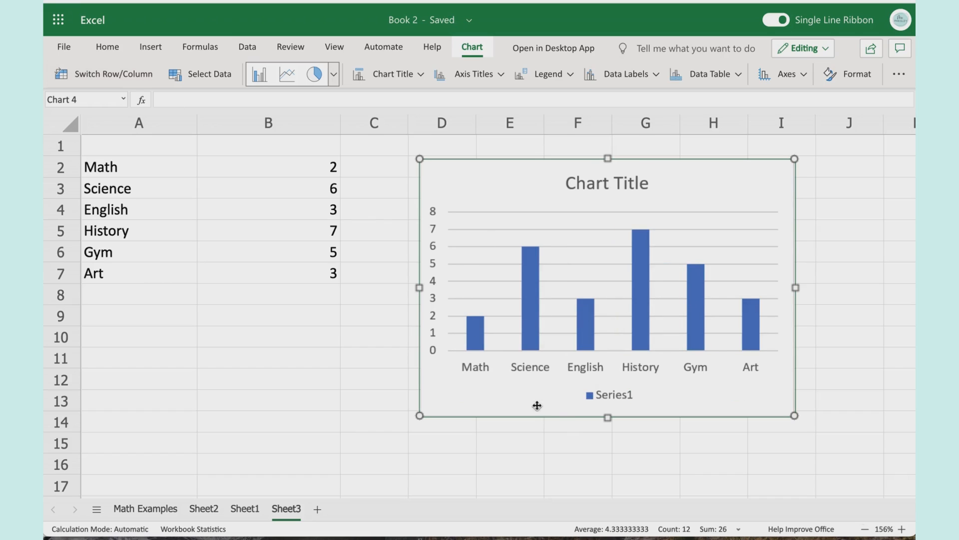
pyautogui.click(133, 76)
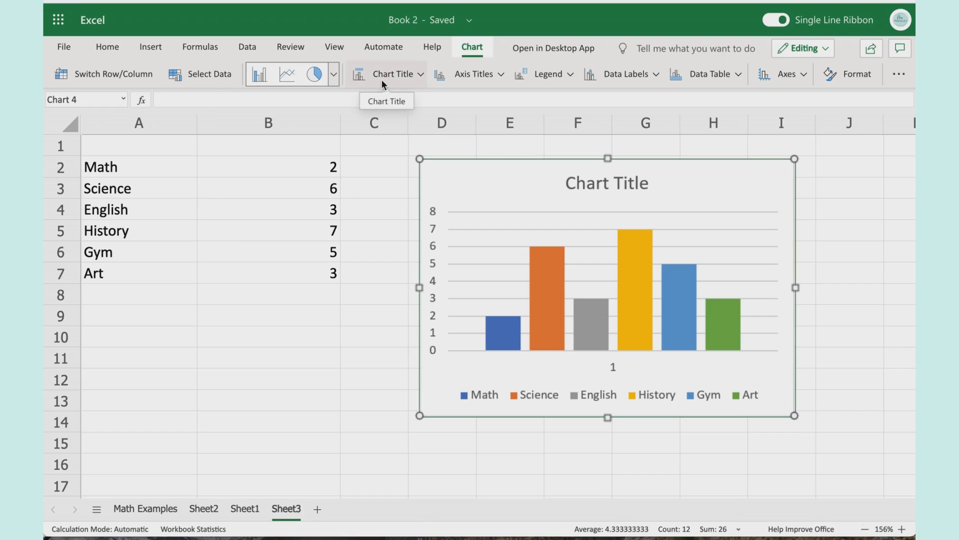
# Step: Set the chart title to "Favorite Subject of 5th Grade Students"
pyautogui.click(397, 76)
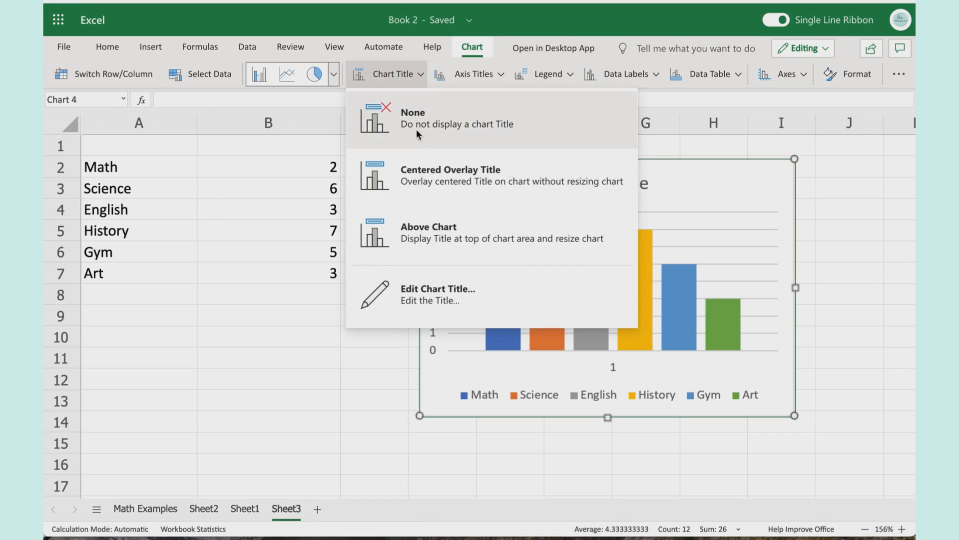
pyautogui.click(426, 280)
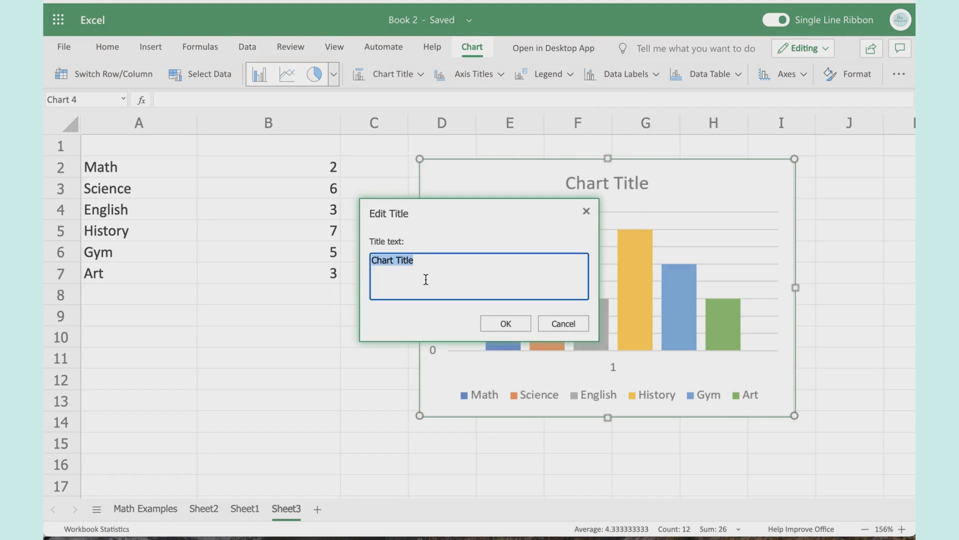
pyautogui.write('5')
pyautogui.write('avorite')
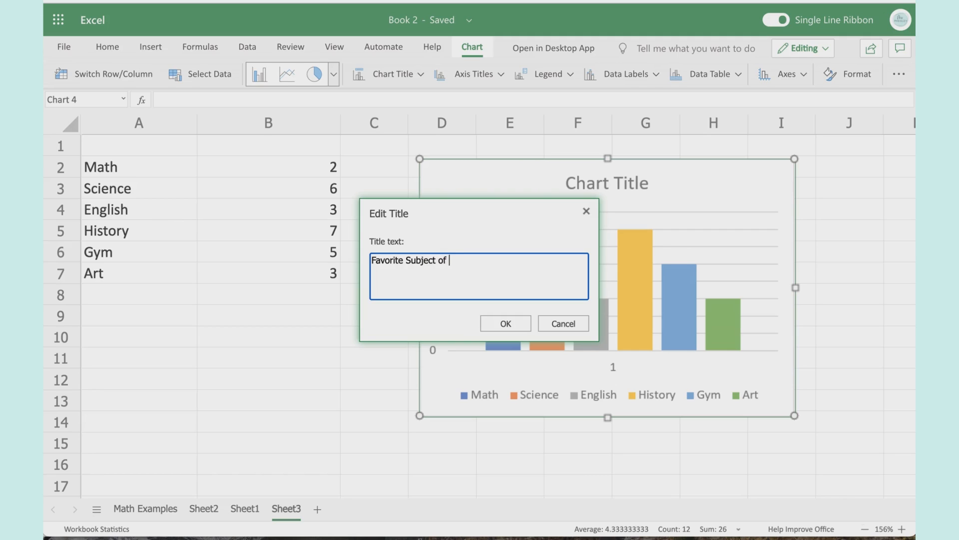
pyautogui.write('Subject of 5th Grade Students')
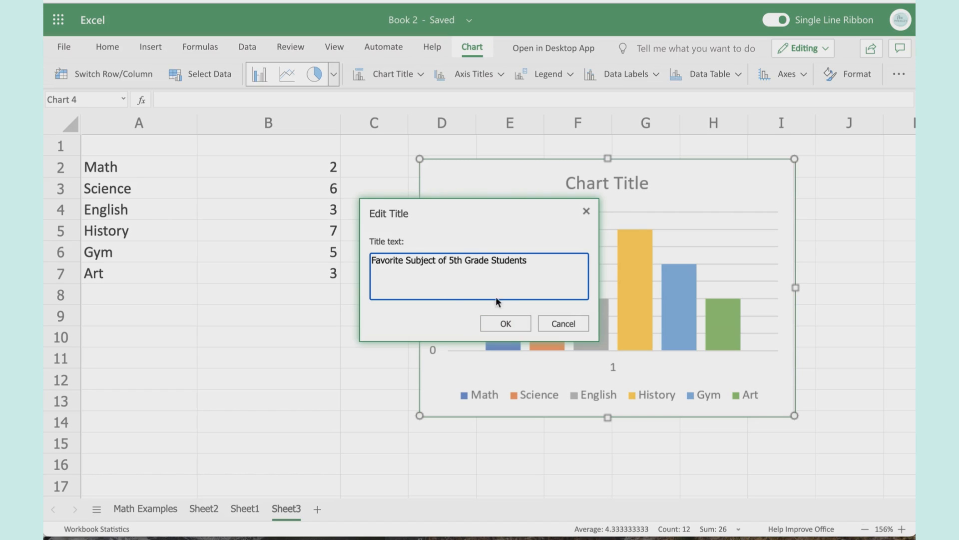
pyautogui.click(496, 325)
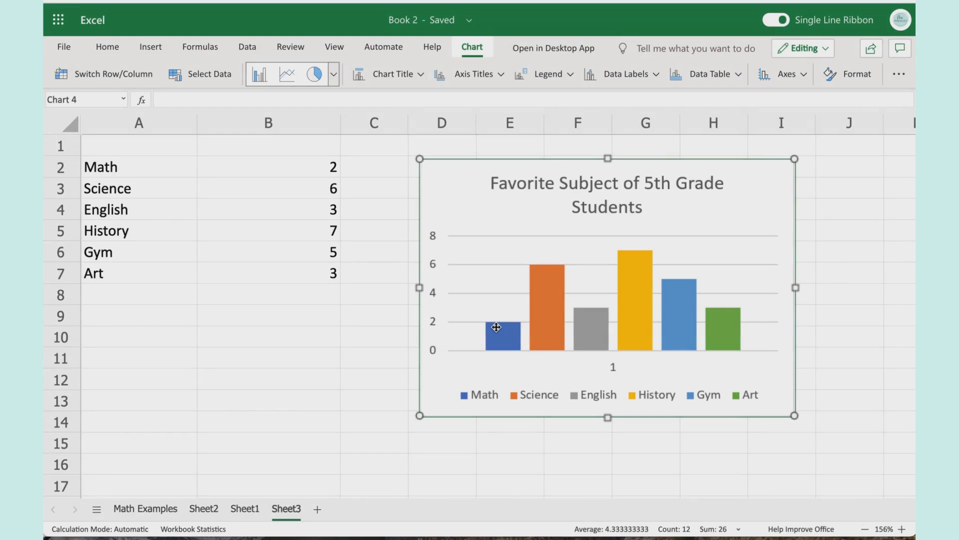
# Step: Set the chart's horizontal axis title to "Subjects"
pyautogui.click(473, 78)
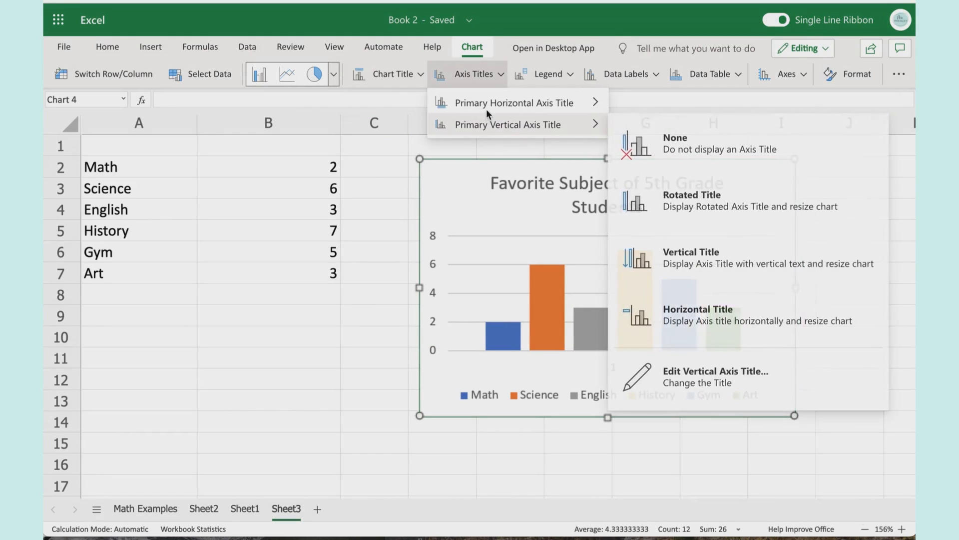
pyautogui.moveTo(485, 103)
pyautogui.click(642, 242)
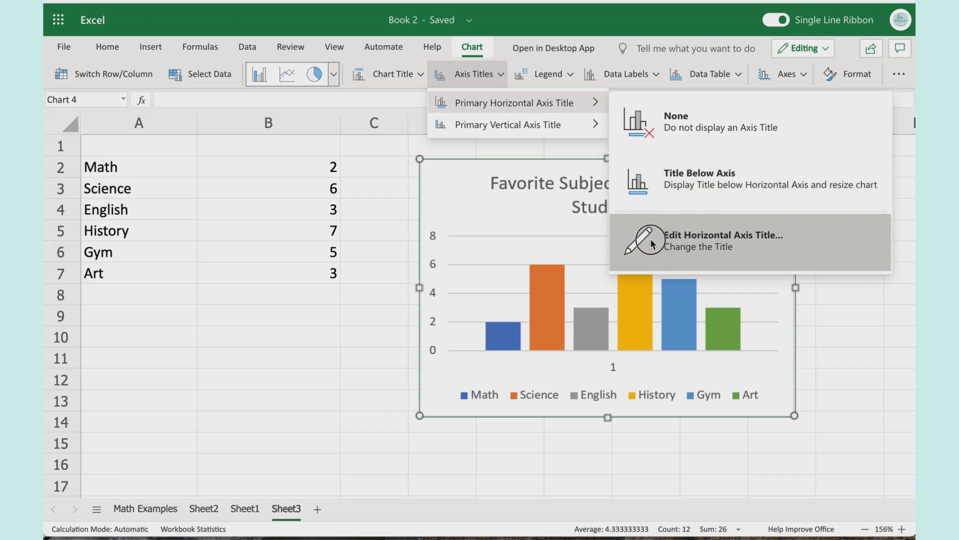
pyautogui.write('Subjects')
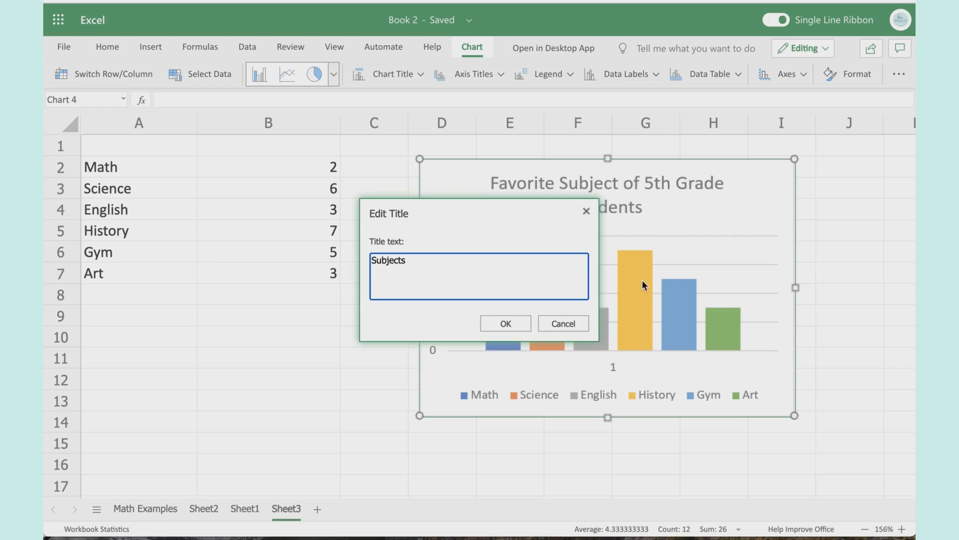
pyautogui.click(526, 327)
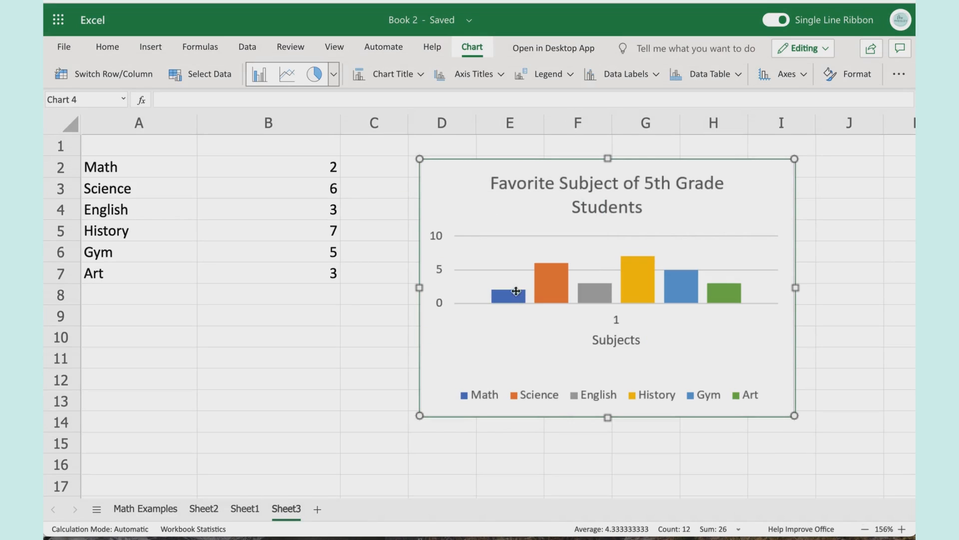
# Step: Change the chart's horizontal axis title to "Number of Students"
pyautogui.click(481, 79)
pyautogui.moveTo(482, 122)
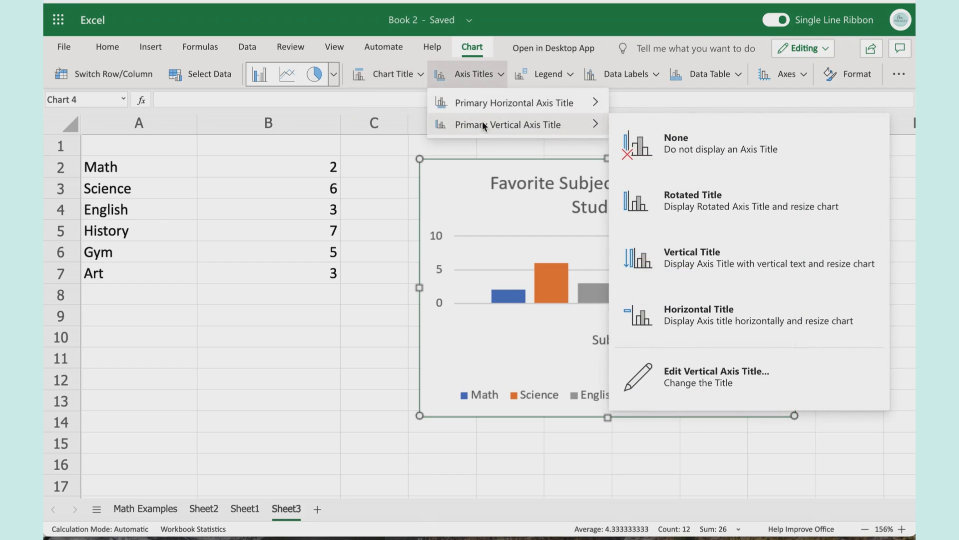
pyautogui.moveTo(478, 103)
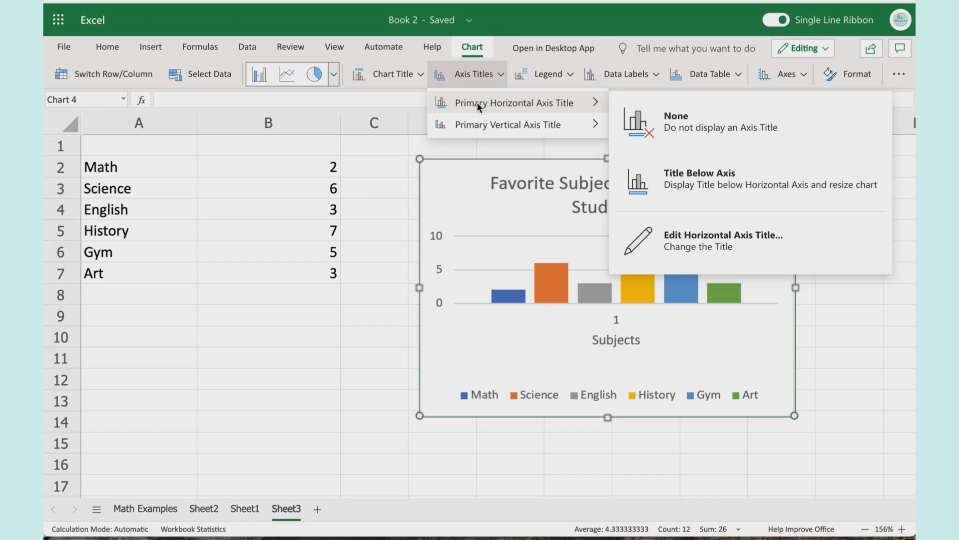
pyautogui.click(669, 244)
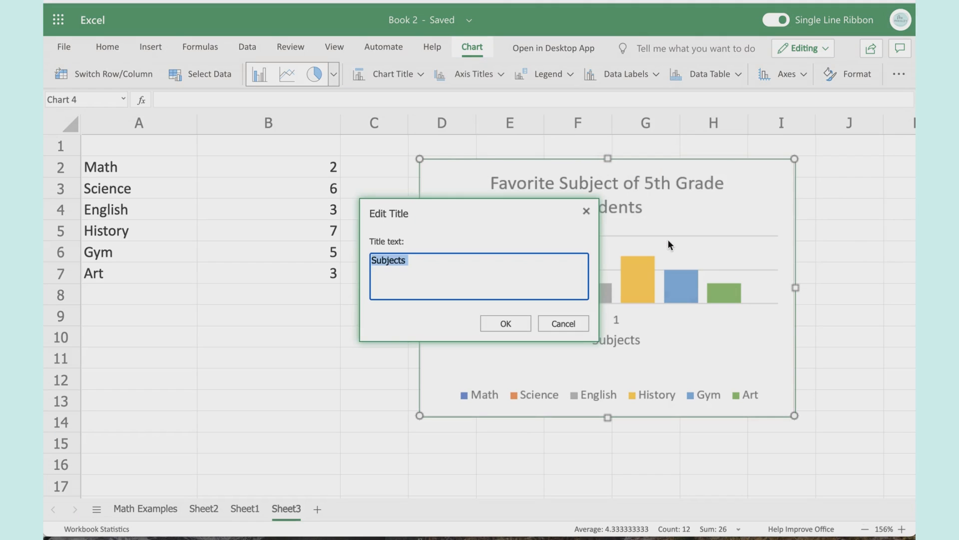
pyautogui.write('Number of Studen')
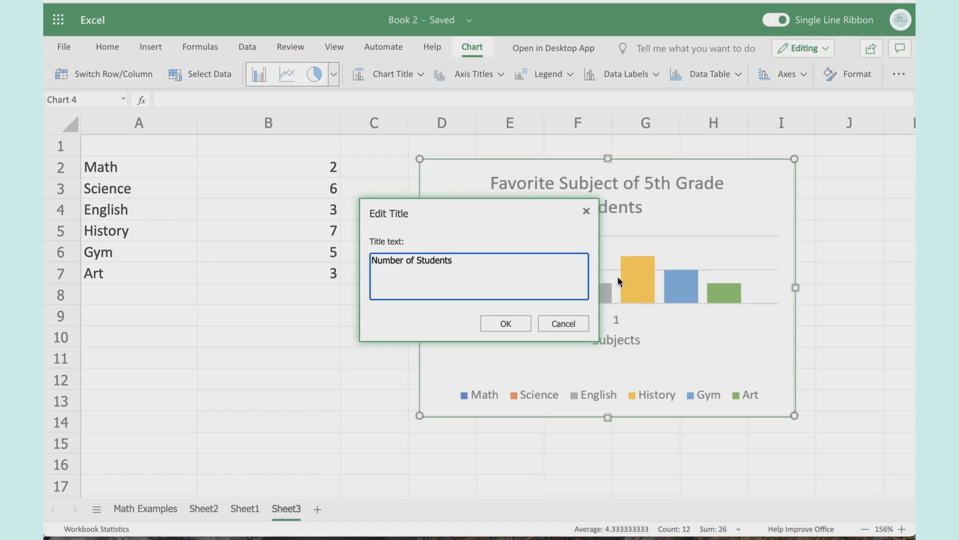
pyautogui.click(505, 320)
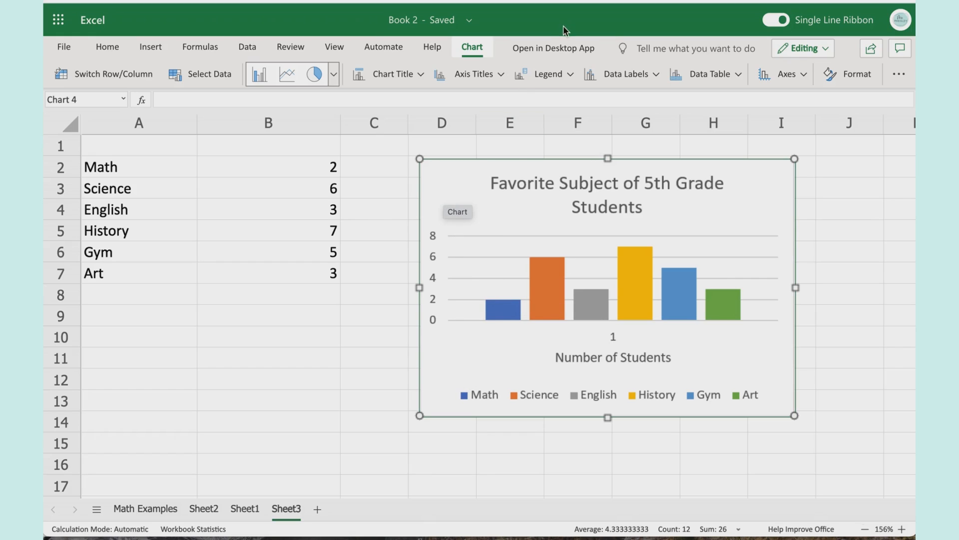
# Step: Show the chart's legend at the right and add data labels at the outside end of the columns
pyautogui.click(547, 74)
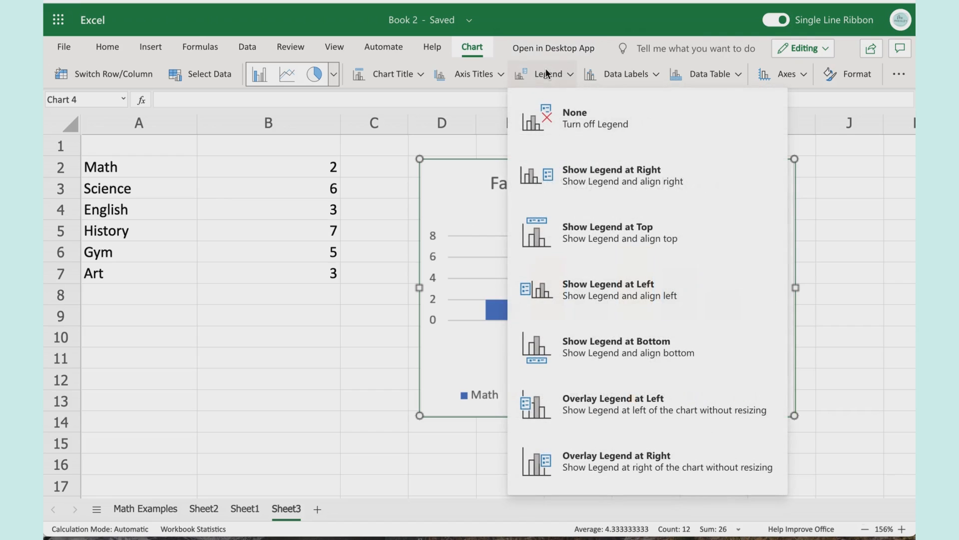
pyautogui.click(610, 170)
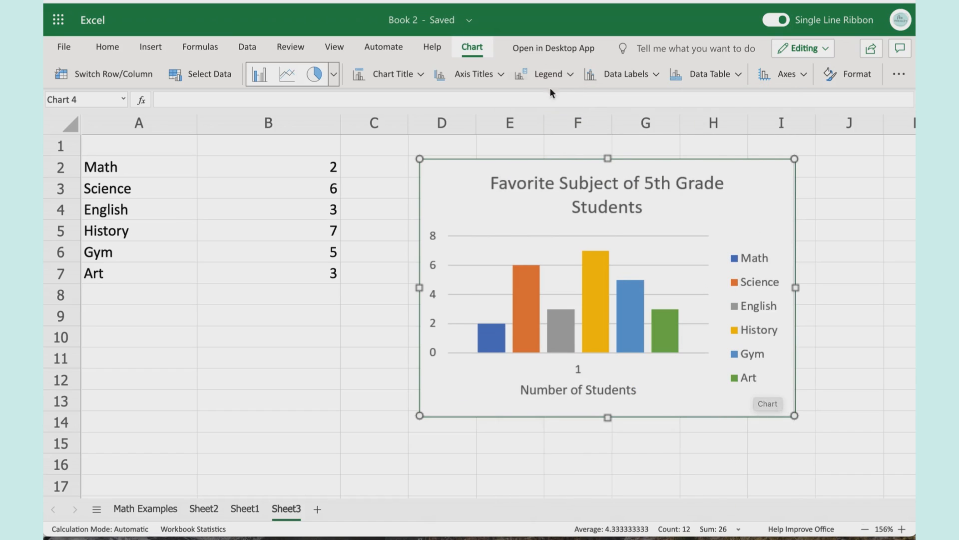
pyautogui.click(620, 78)
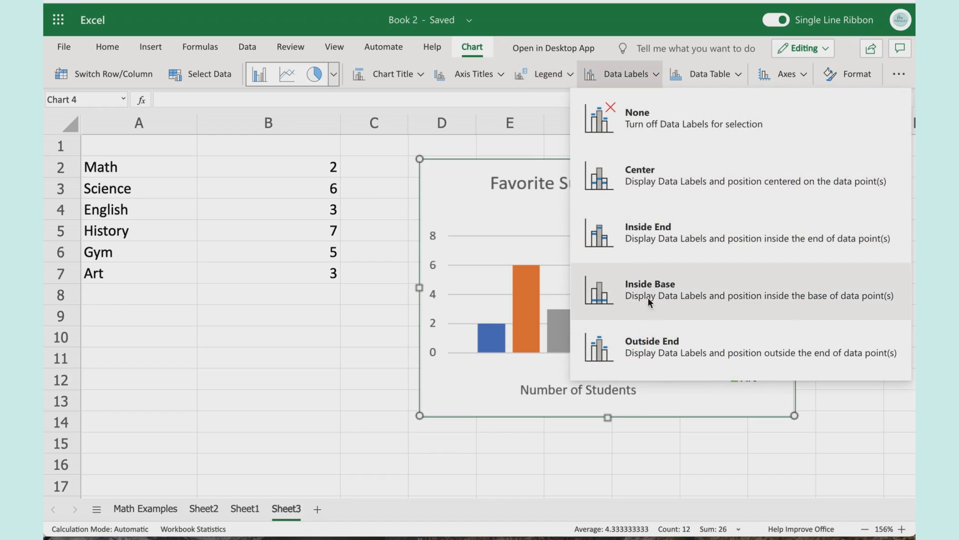
pyautogui.click(658, 340)
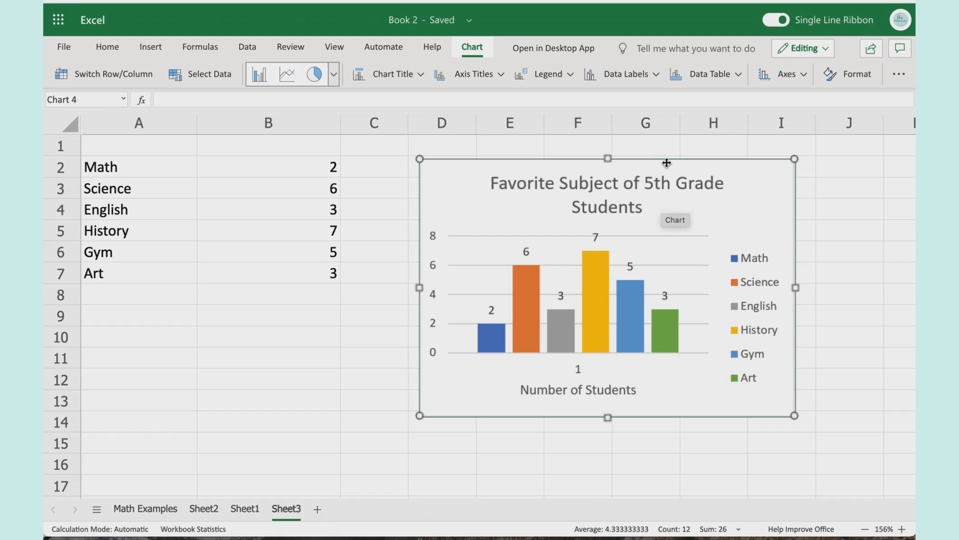
# Step: Display the chart's primary horizontal axis left to right with labels
pyautogui.click(724, 76)
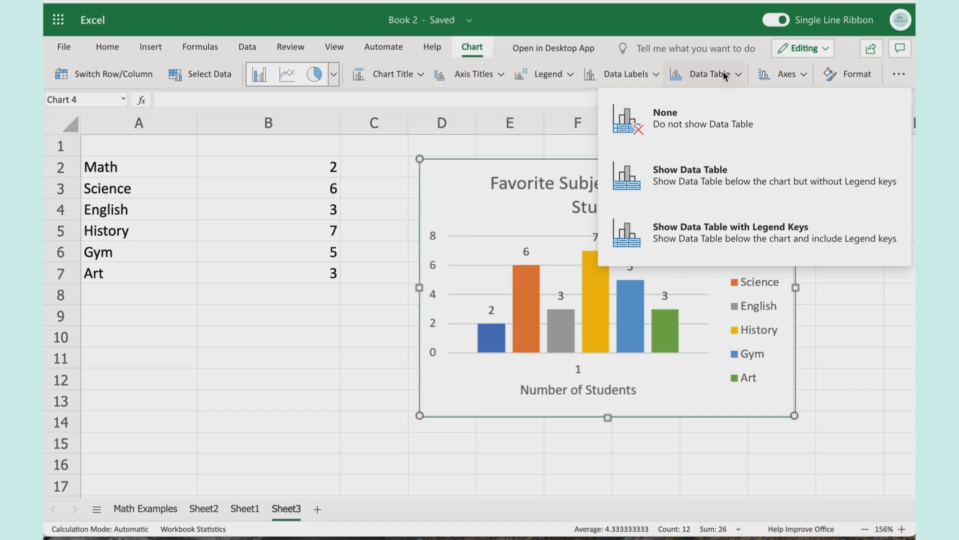
pyautogui.click(780, 75)
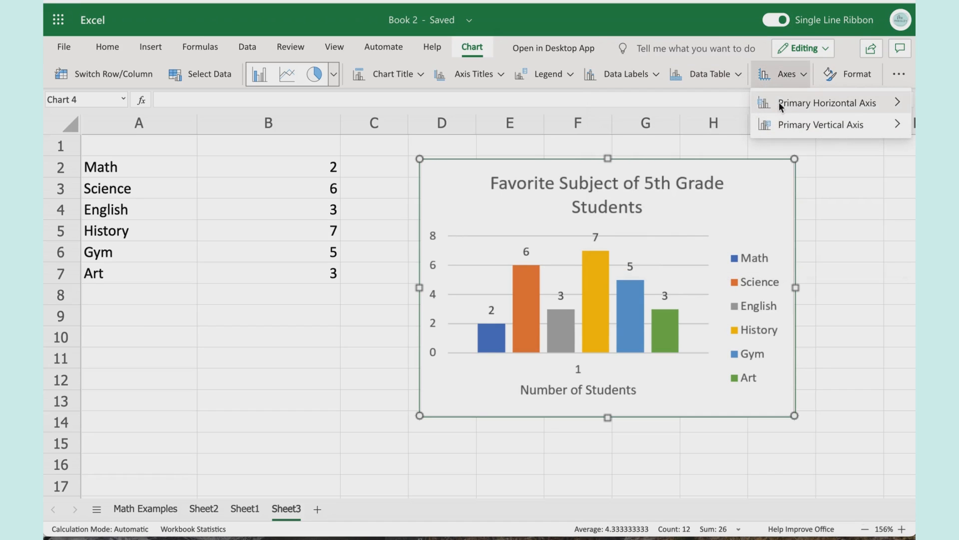
pyautogui.moveTo(778, 101)
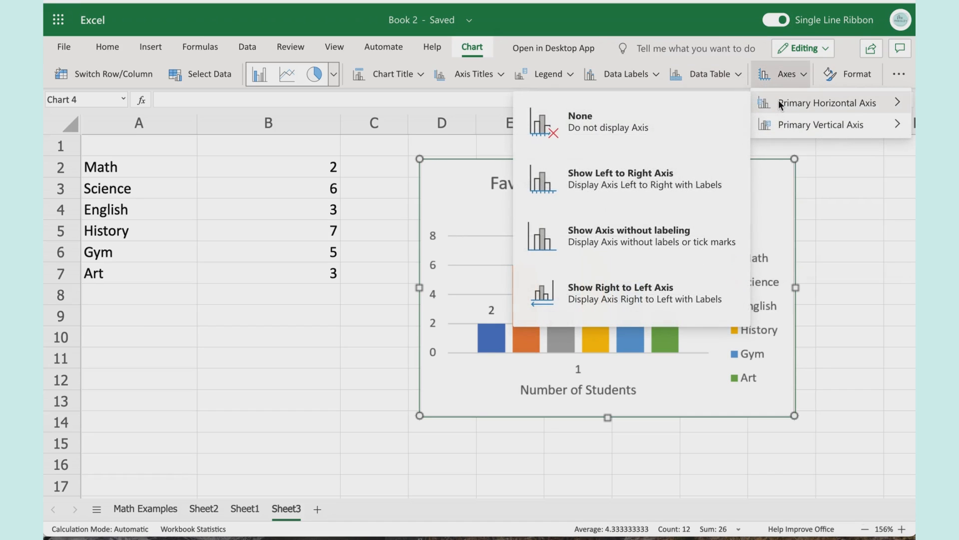
pyautogui.click(615, 187)
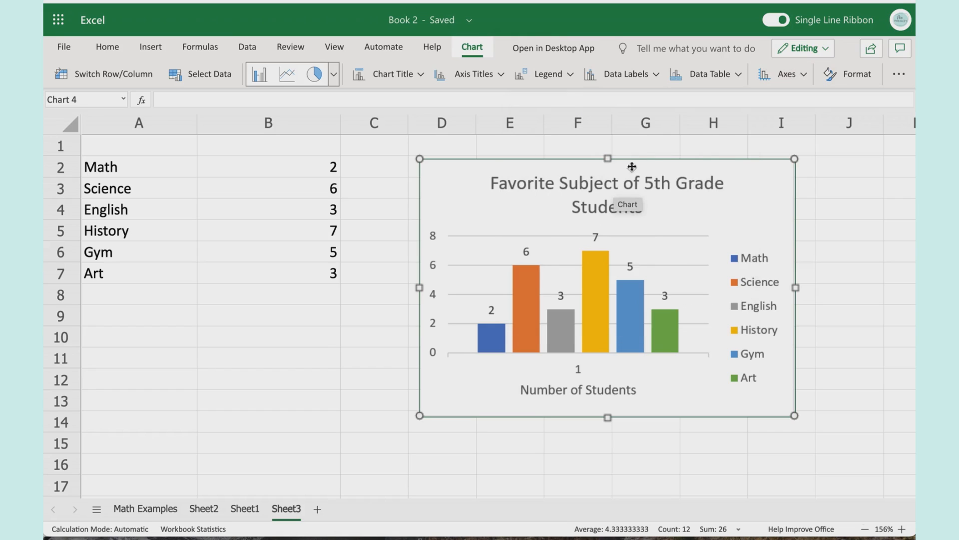
# Step: Display the chart's primary vertical axis with the default order and labels
pyautogui.click(803, 76)
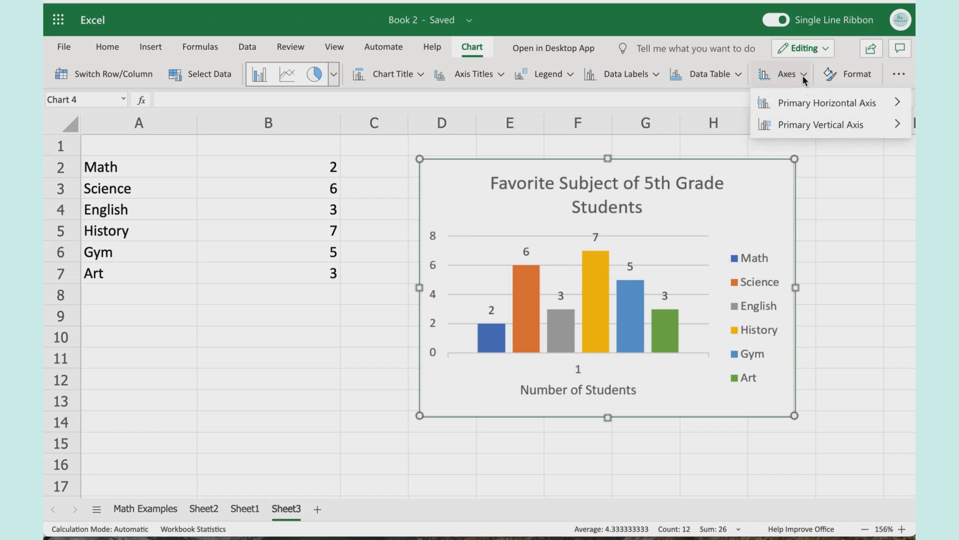
pyautogui.moveTo(806, 123)
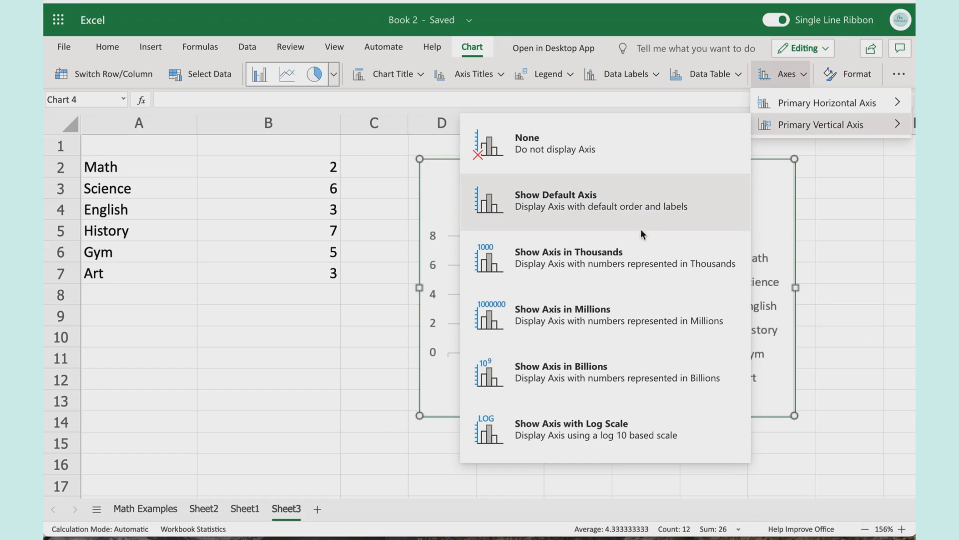
pyautogui.click(638, 215)
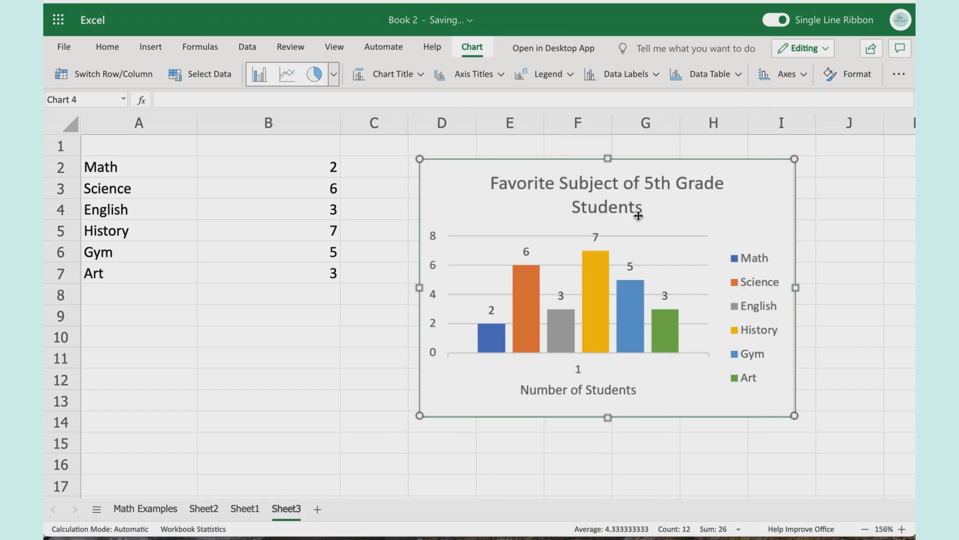
pyautogui.click(797, 74)
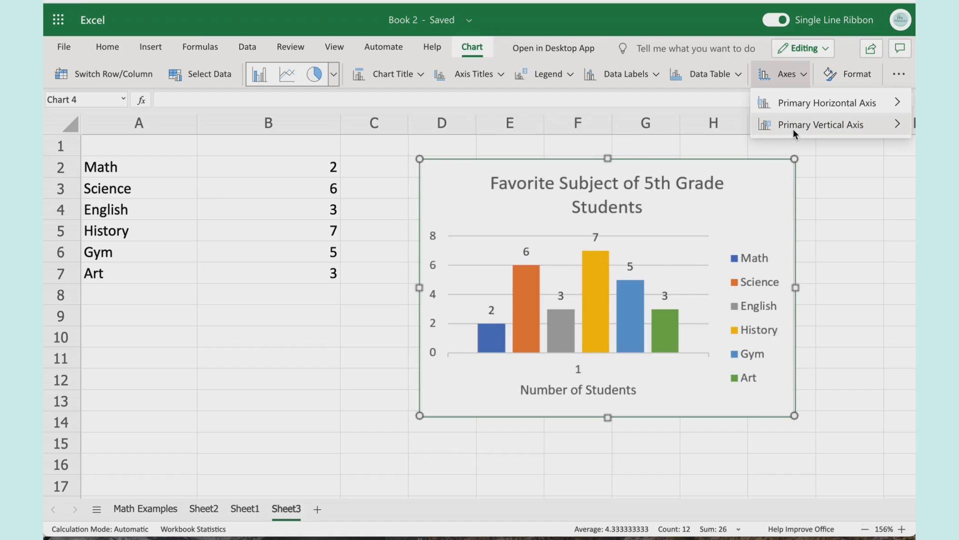
pyautogui.moveTo(793, 128)
pyautogui.click(624, 205)
pyautogui.click(795, 79)
pyautogui.moveTo(766, 124)
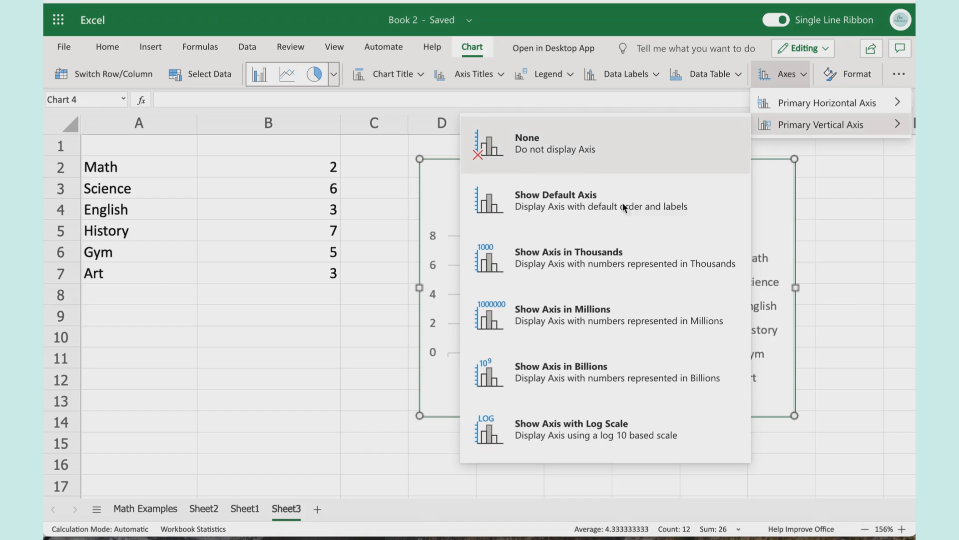
# Step: Change the fill colour of the Math series to the standard purple in the chart's format settings
pyautogui.click(860, 75)
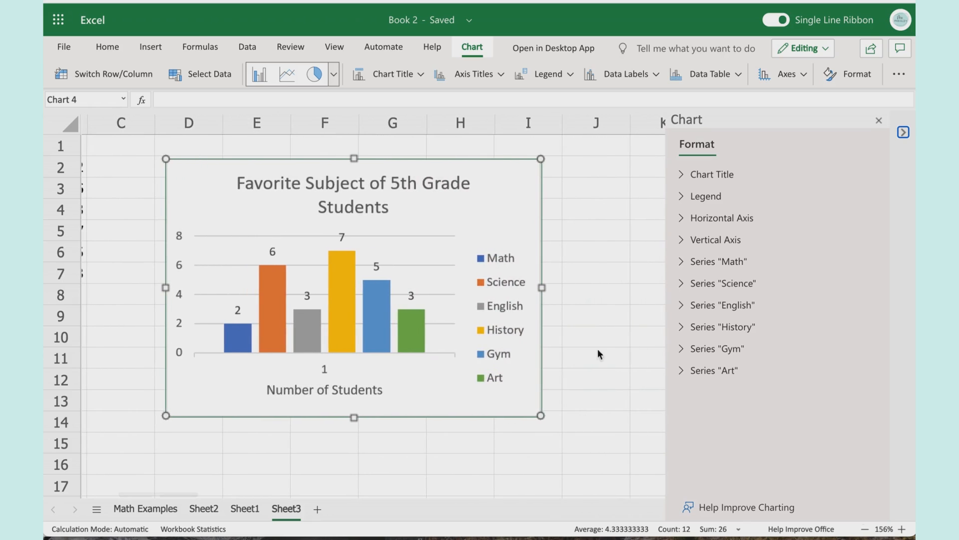
pyautogui.click(697, 266)
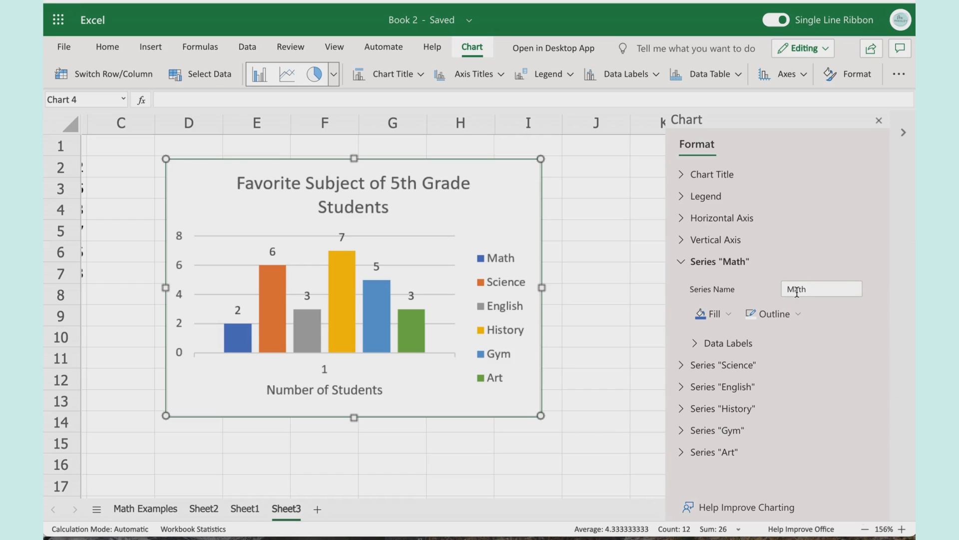
pyautogui.click(709, 314)
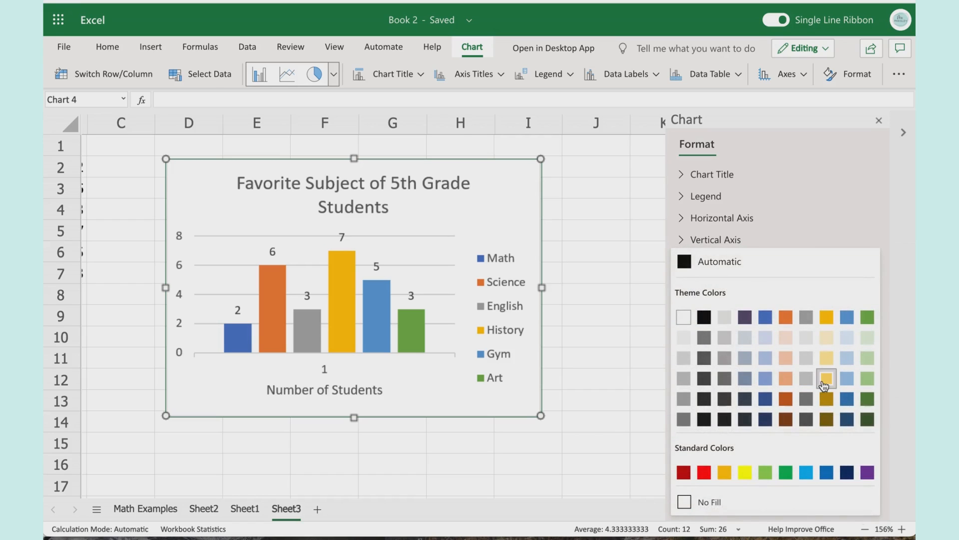
pyautogui.click(863, 471)
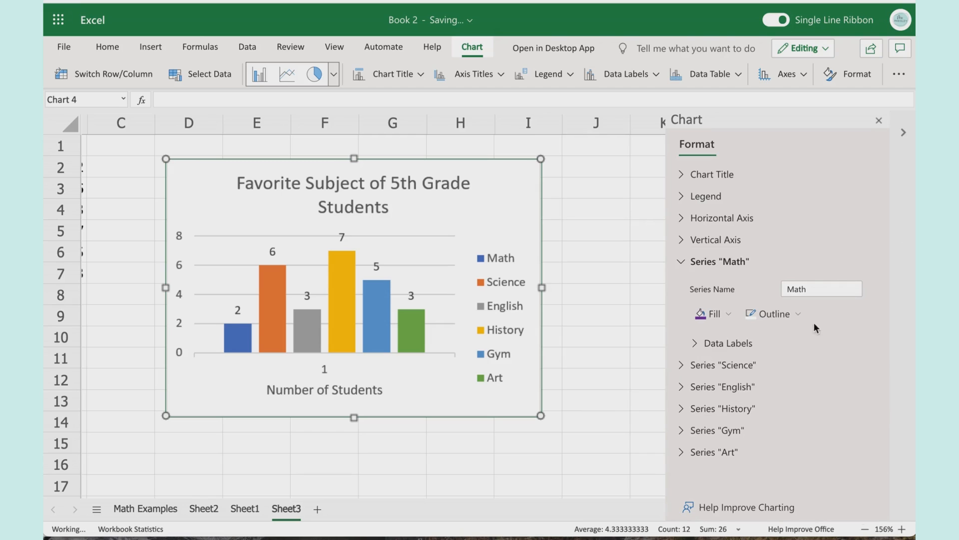
# Step: Set the major units of the chart's vertical axis to 1
pyautogui.click(734, 240)
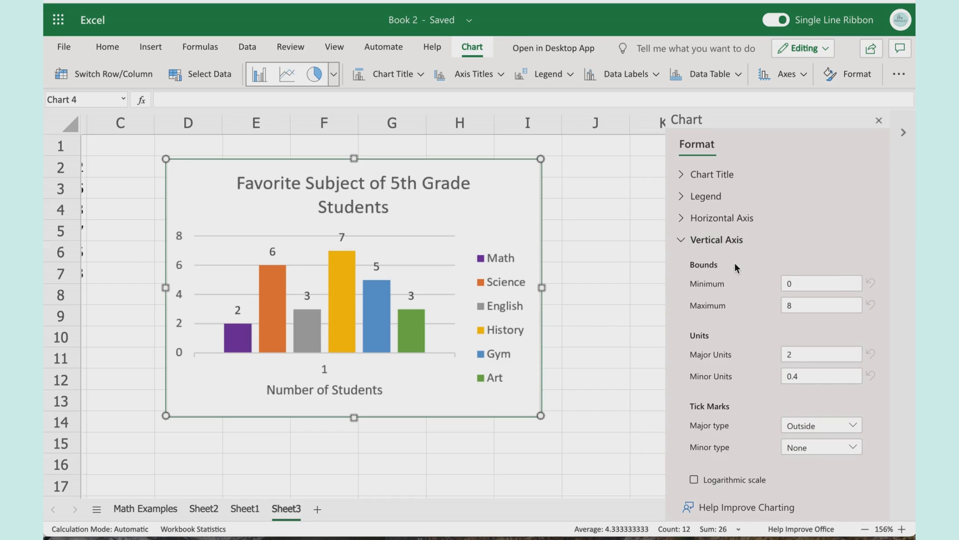
pyautogui.click(819, 278)
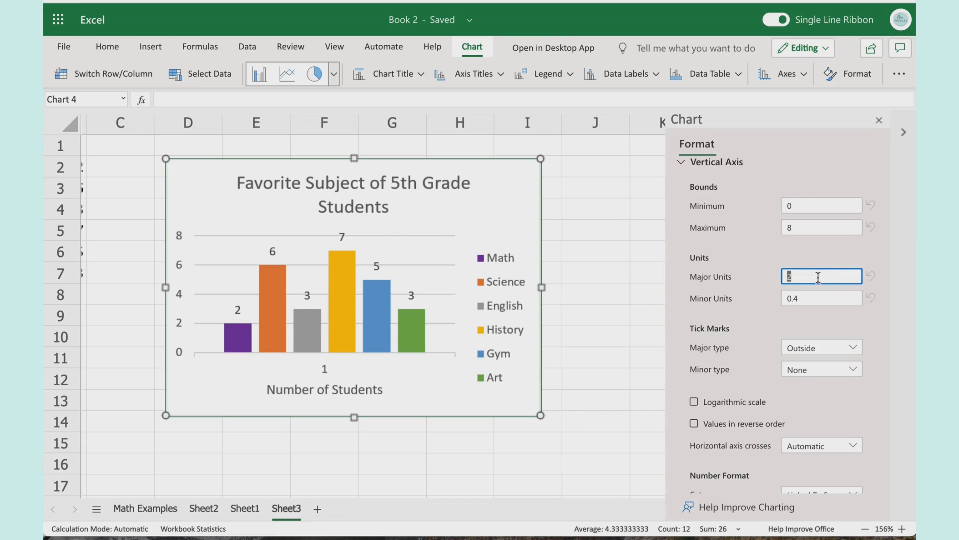
pyautogui.write('1')
pyautogui.click(751, 299)
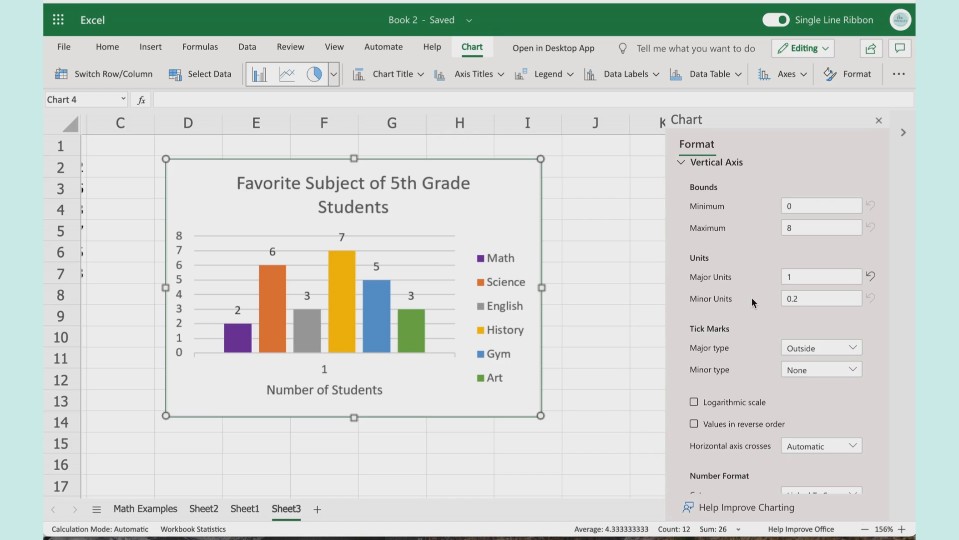
# Step: Try major units of 0.5 on the vertical axis and set them back to 1
pyautogui.click(782, 275)
pyautogui.write('0.5')
pyautogui.click(754, 311)
pyautogui.click(813, 276)
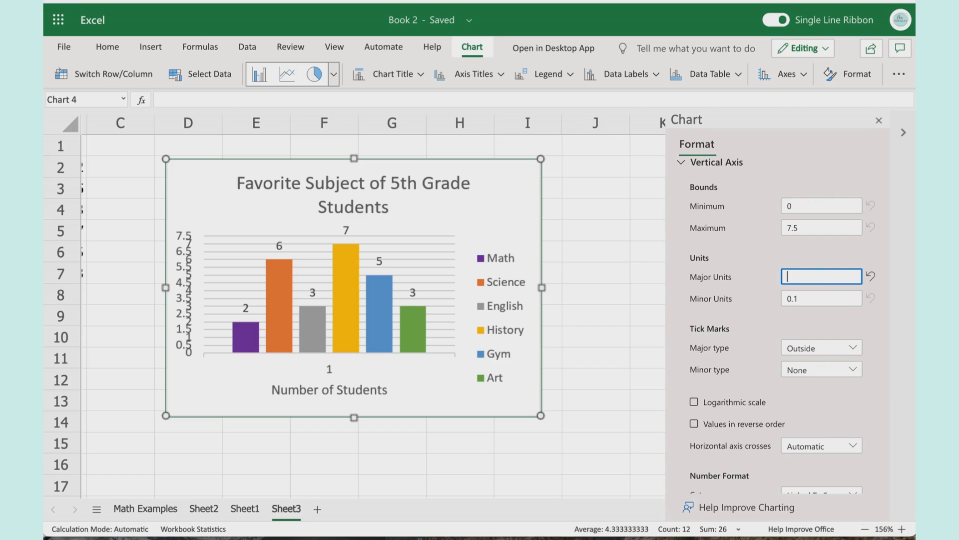
pyautogui.click(759, 265)
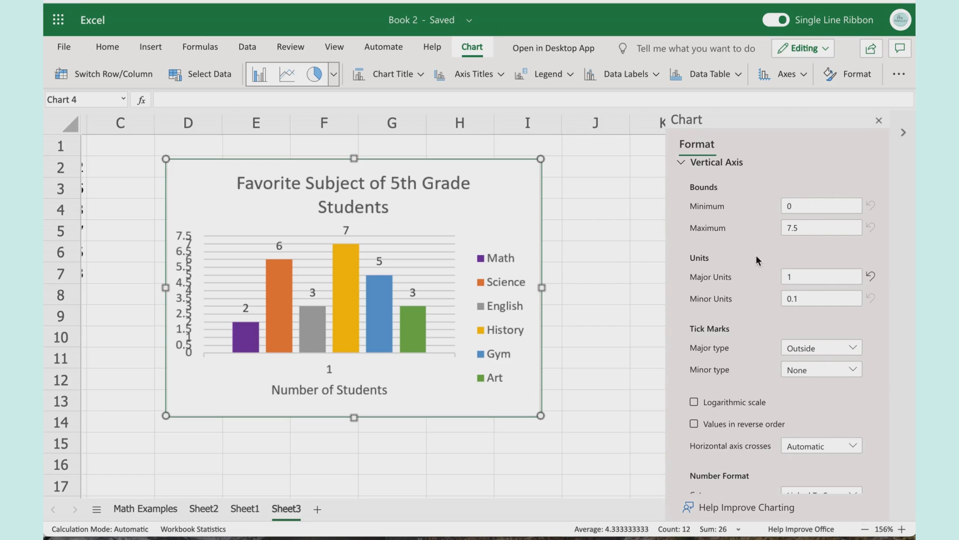
# Step: Change the outline colour of the vertical axis's major gridlines to a darker grey
pyautogui.scroll(-4, 760, 390)
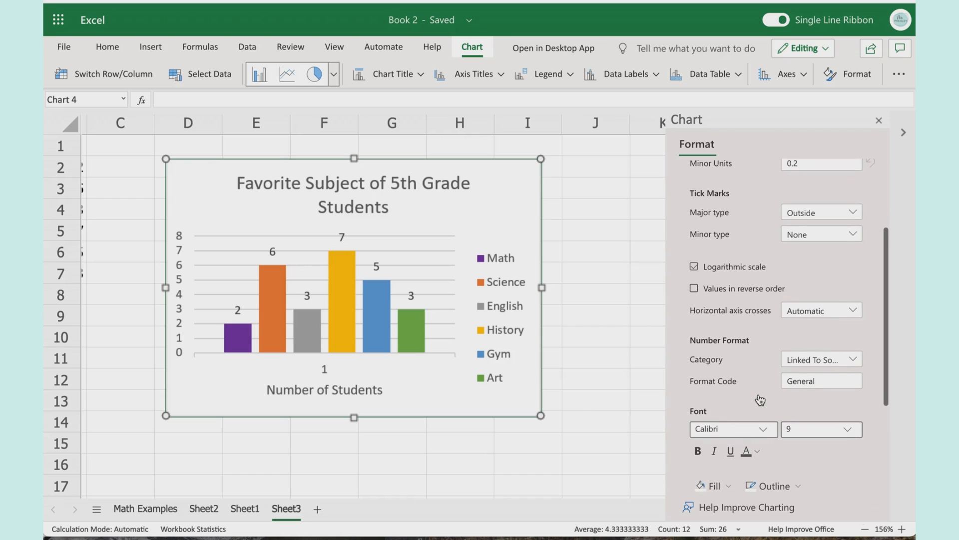
pyautogui.scroll(-2, 760, 390)
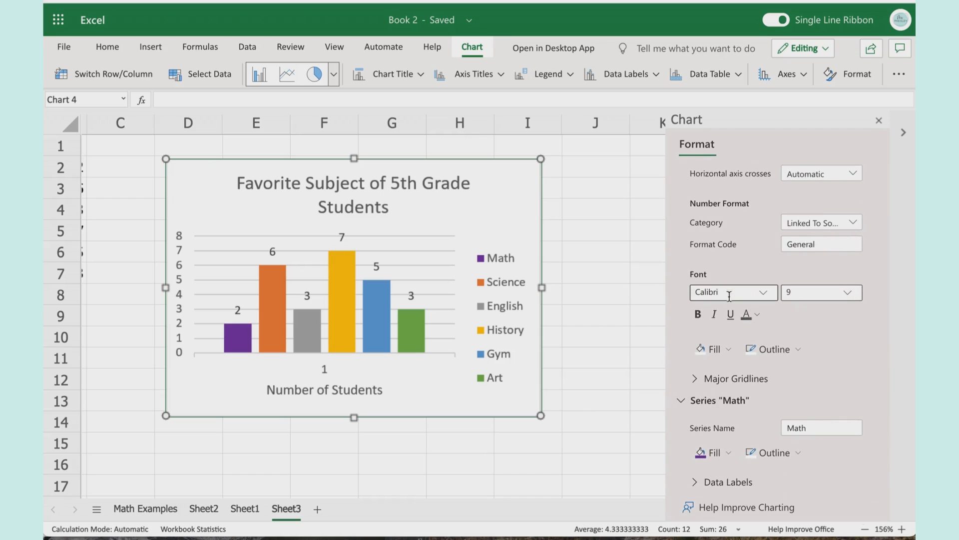
pyautogui.click(732, 380)
pyautogui.click(759, 370)
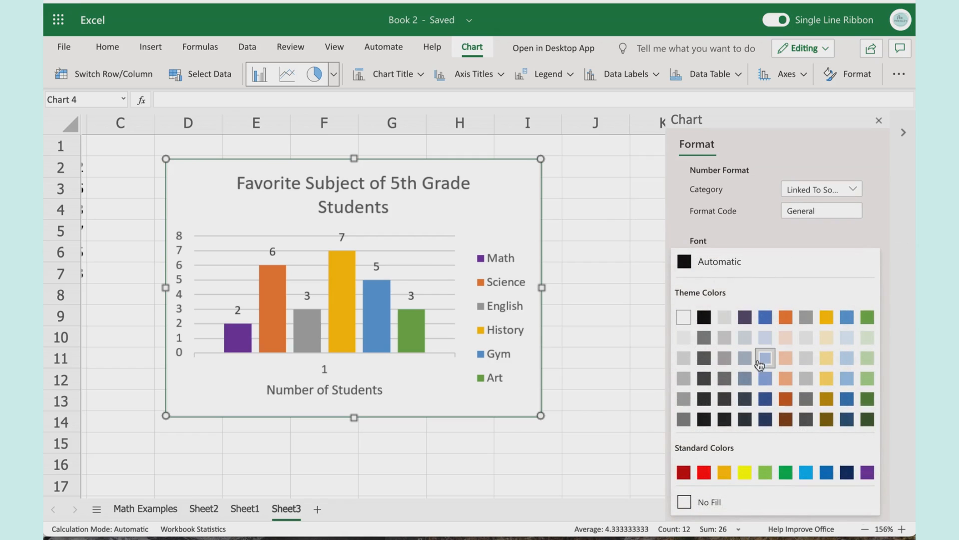
pyautogui.click(733, 359)
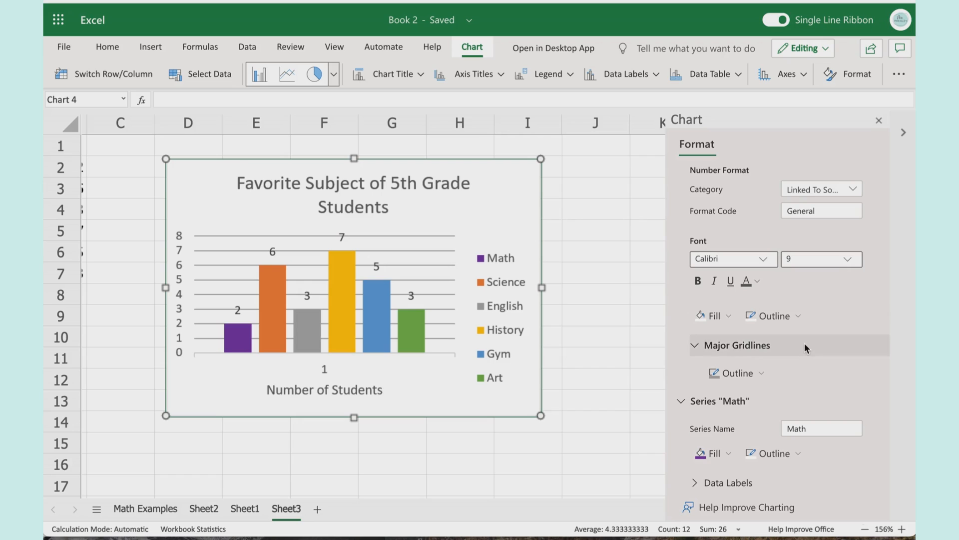
pyautogui.scroll(-2, 804, 342)
pyautogui.scroll(6, 804, 342)
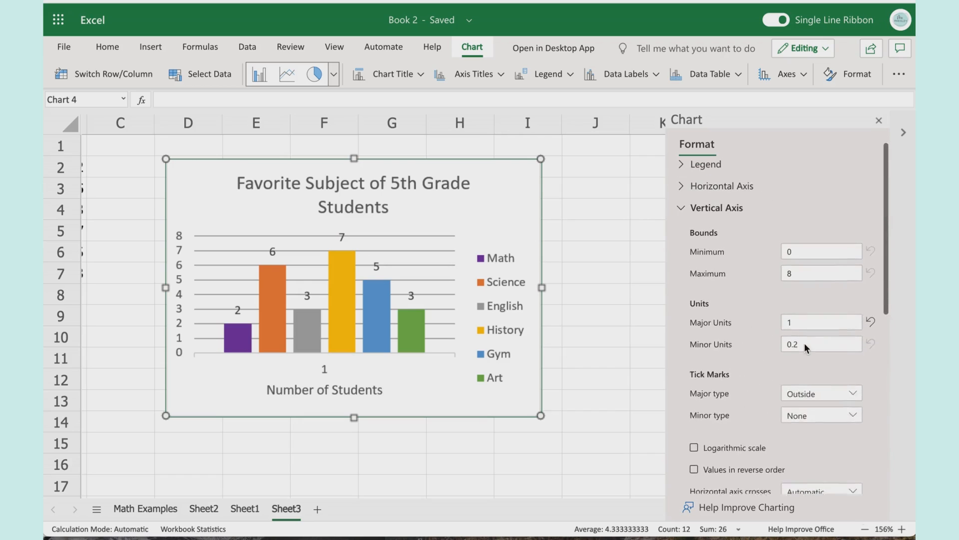
pyautogui.scroll(1, 804, 343)
pyautogui.click(721, 245)
pyautogui.click(712, 178)
pyautogui.click(712, 176)
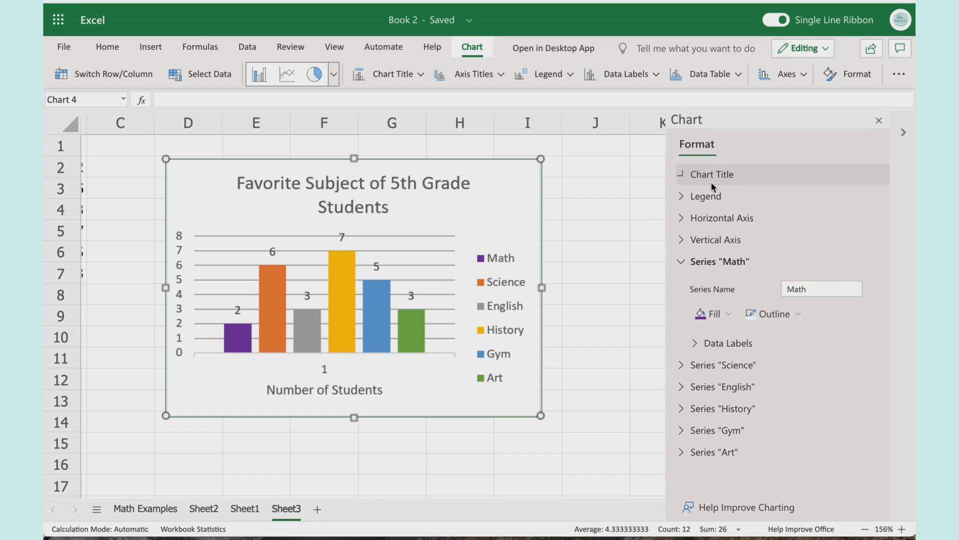
# Step: Try the overlay option on the chart's legend and turn it off again
pyautogui.click(713, 195)
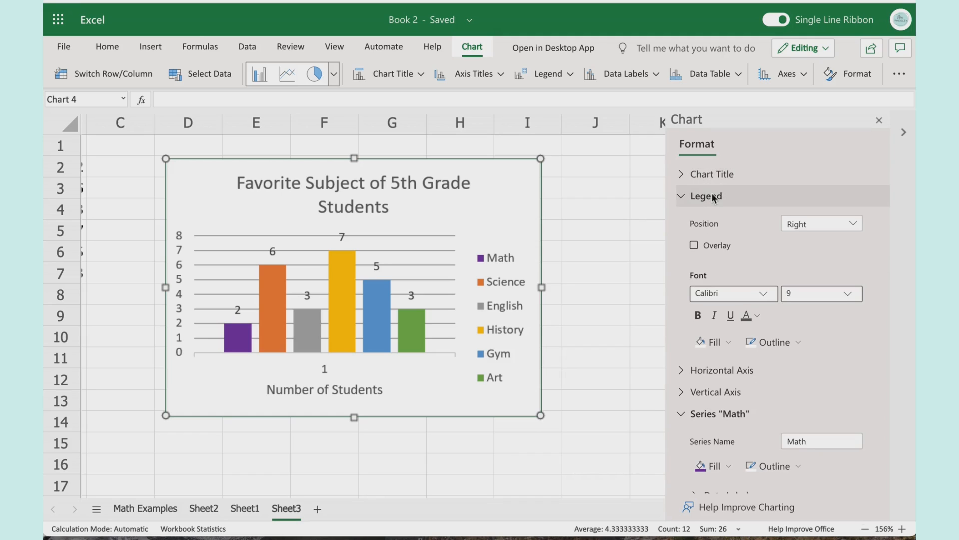
pyautogui.click(695, 246)
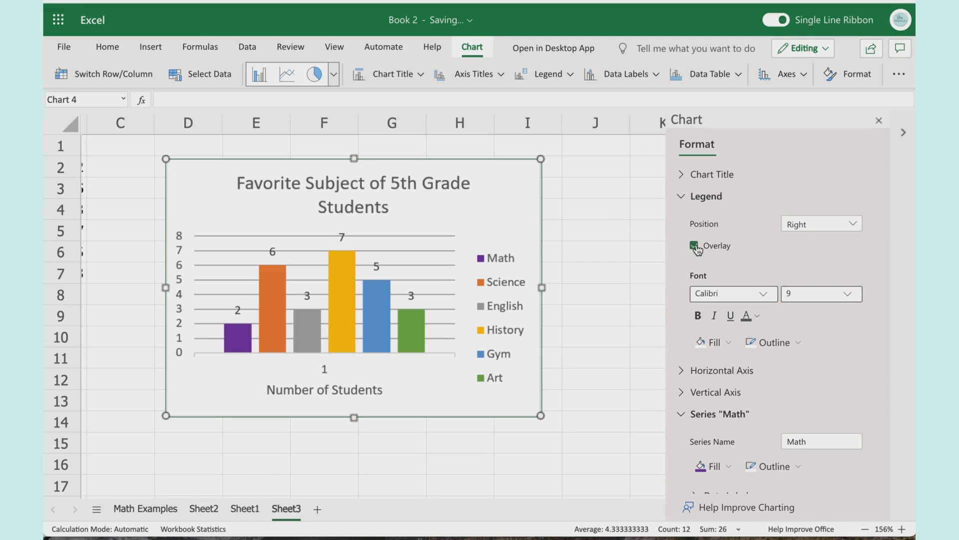
pyautogui.click(695, 246)
pyautogui.scroll(-3, 757, 241)
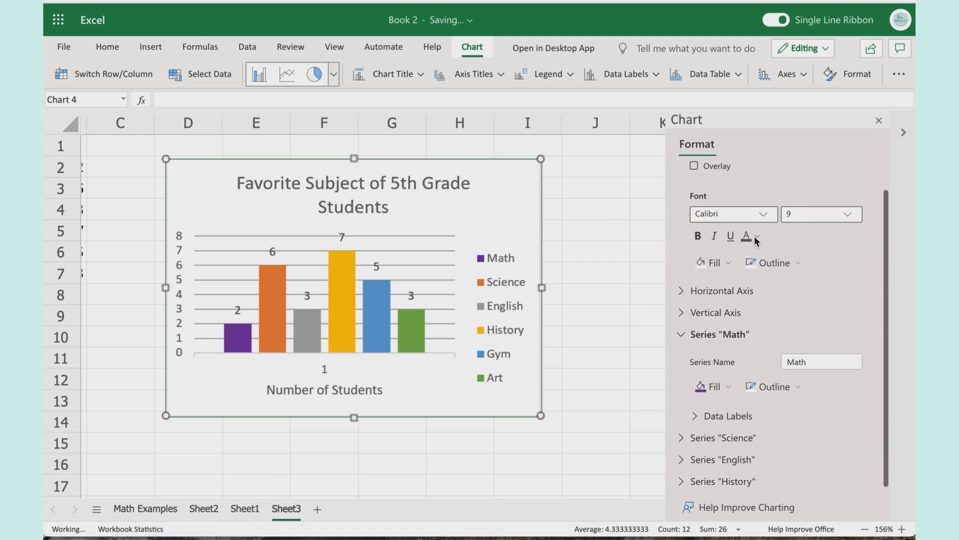
pyautogui.scroll(3, 756, 241)
# Step: Close the chart's format settings and display its primary horizontal gridlines for major units
pyautogui.click(879, 121)
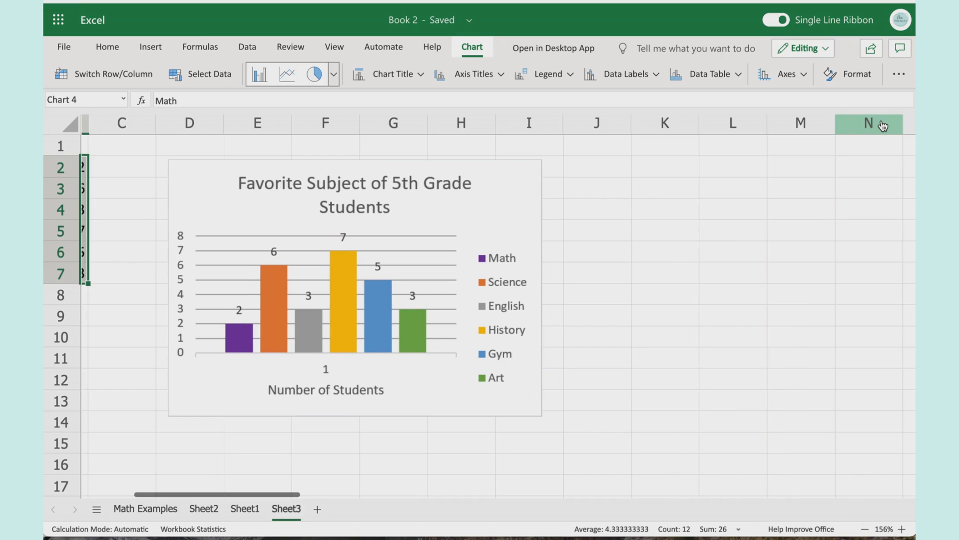
pyautogui.click(255, 240)
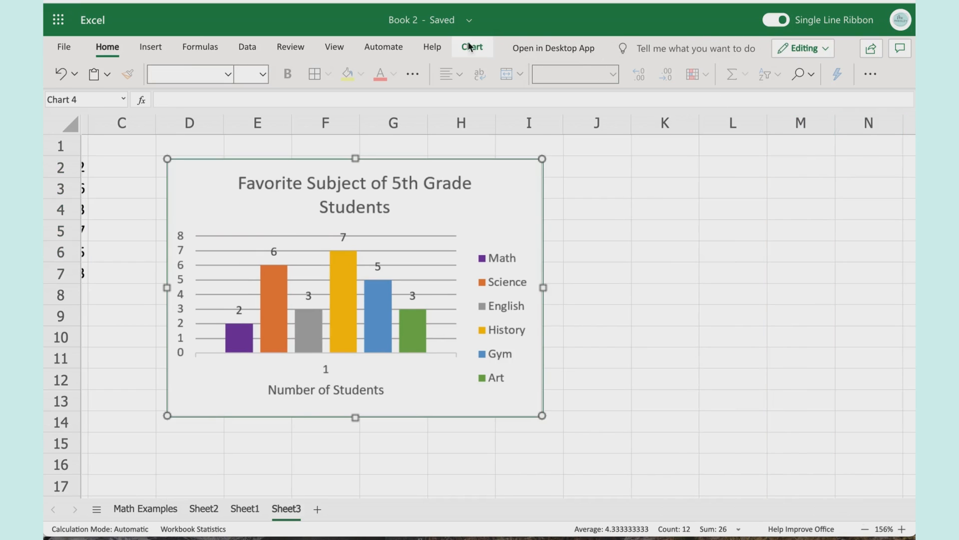
pyautogui.click(472, 48)
pyautogui.click(898, 79)
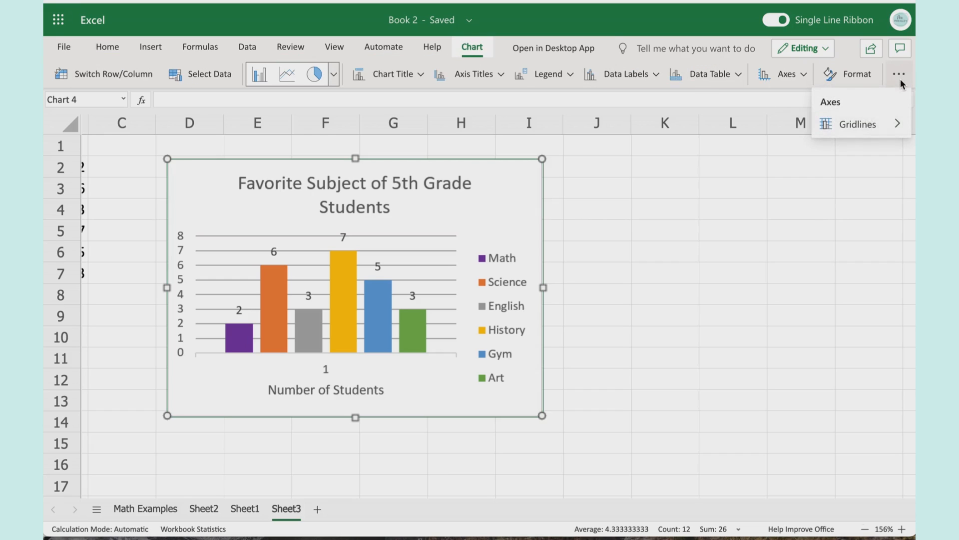
pyautogui.moveTo(893, 128)
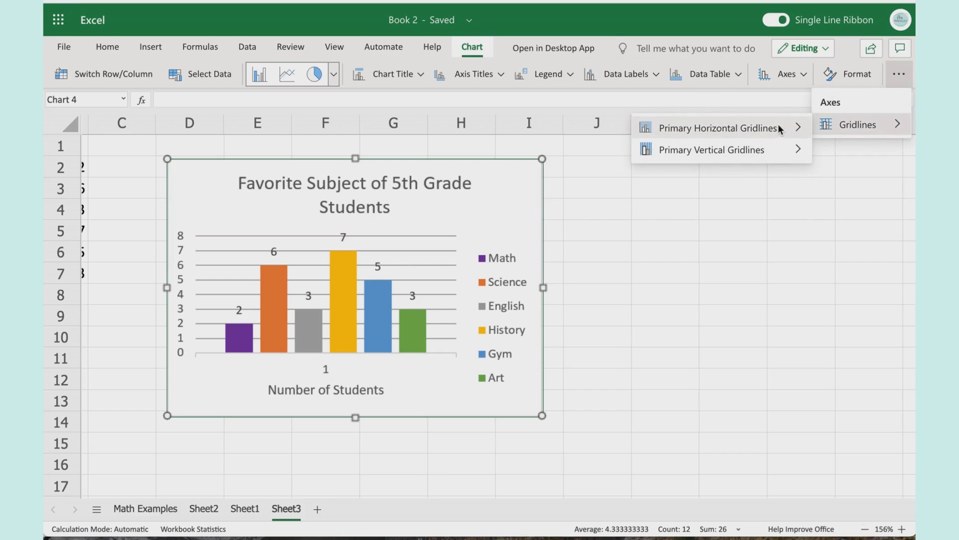
pyautogui.moveTo(778, 125)
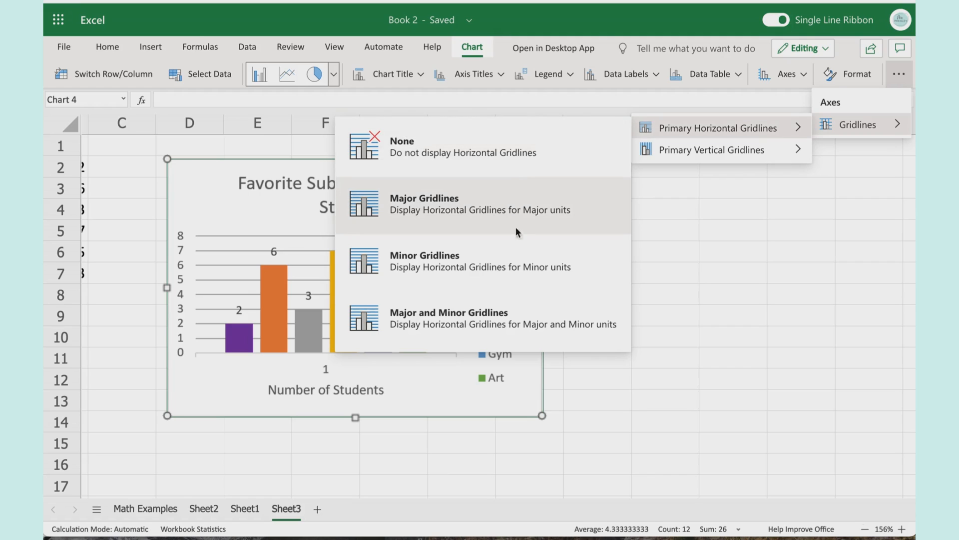
pyautogui.click(516, 211)
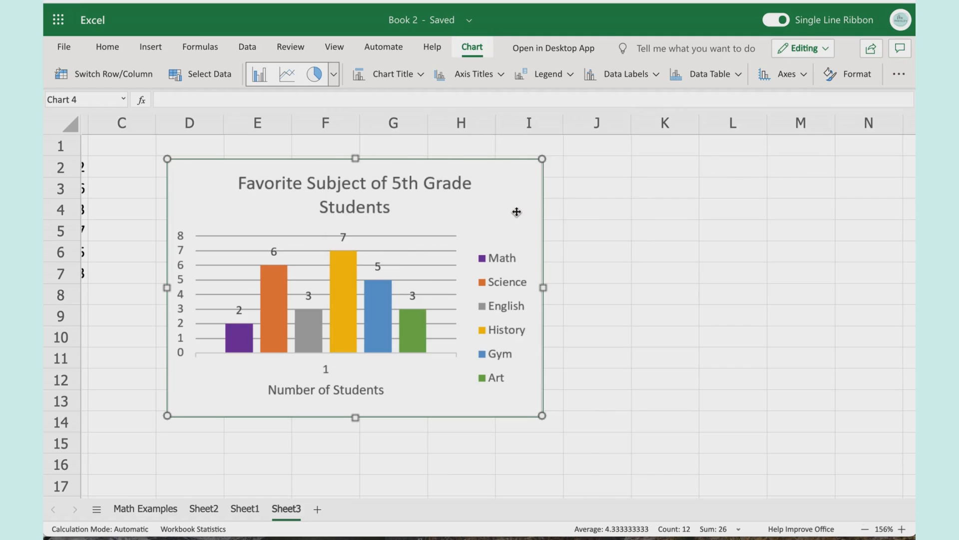
# Step: Try displaying both major and minor primary horizontal gridlines on the chart
pyautogui.click(898, 74)
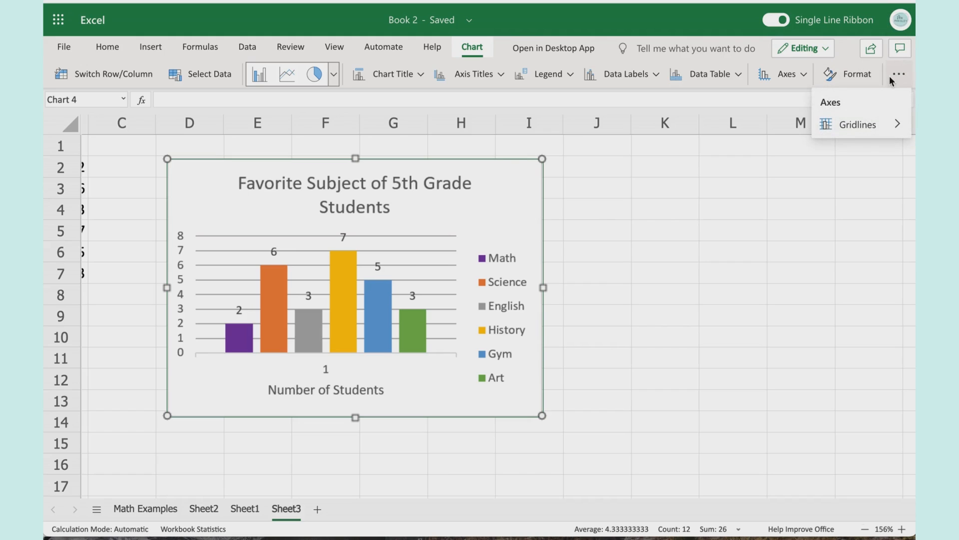
pyautogui.moveTo(860, 124)
pyautogui.moveTo(733, 127)
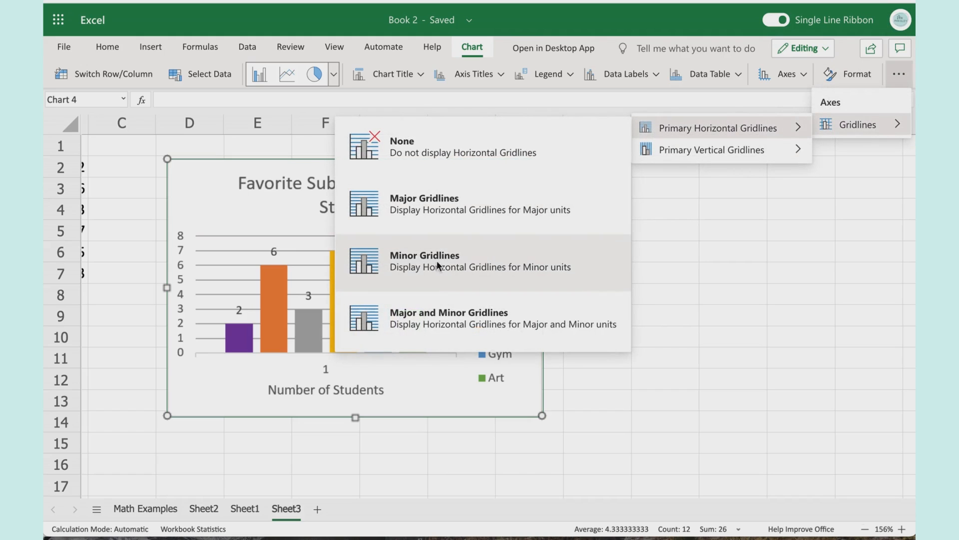
pyautogui.click(448, 311)
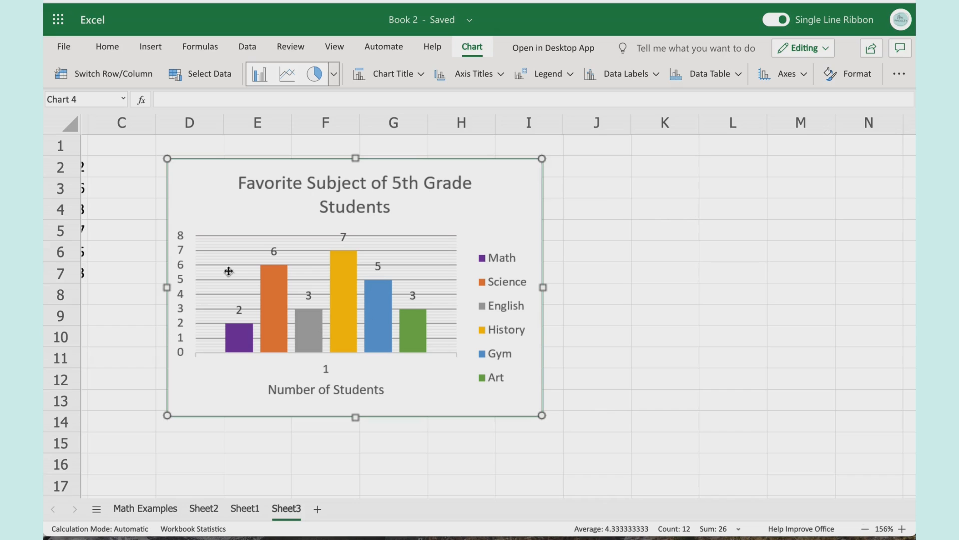
# Step: Remove all primary horizontal gridlines from the chart
pyautogui.click(899, 74)
pyautogui.moveTo(860, 125)
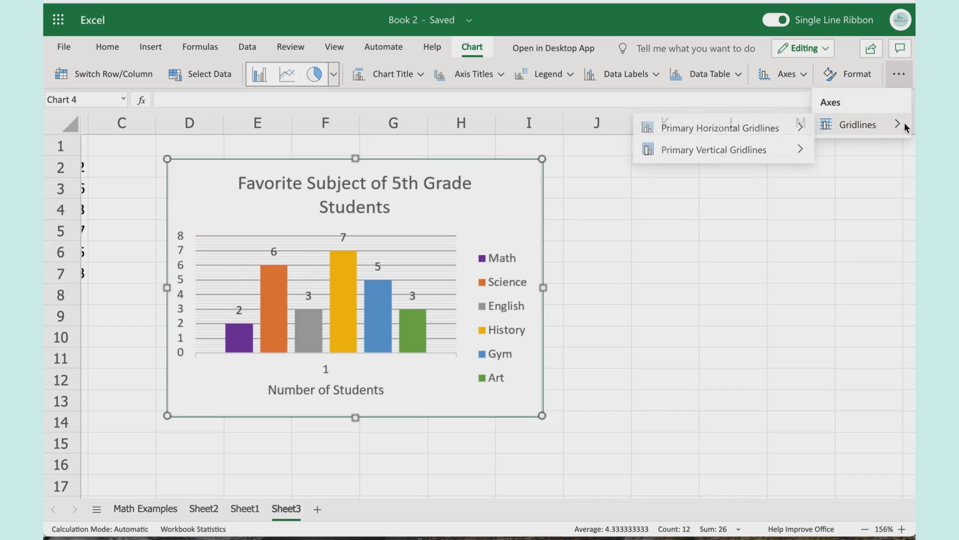
pyautogui.moveTo(725, 128)
pyautogui.click(541, 139)
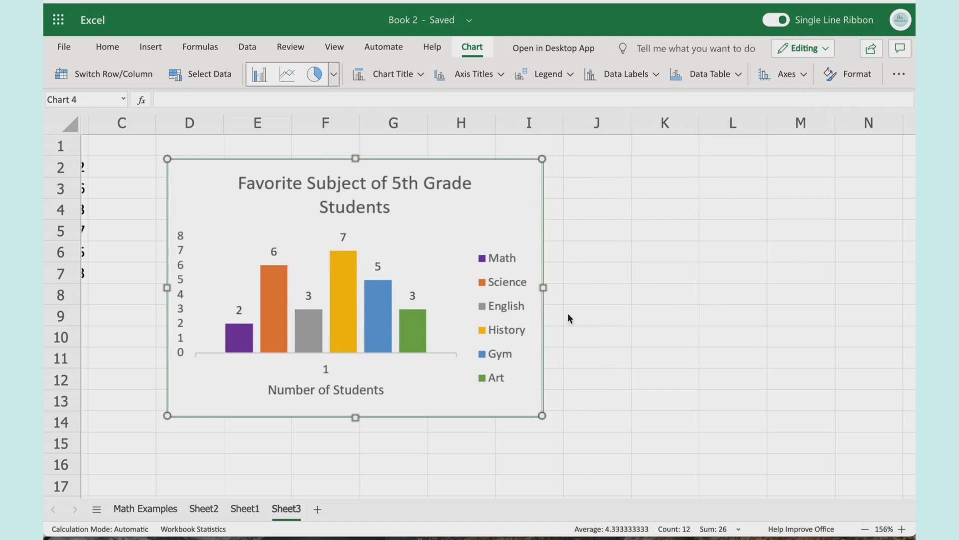
# Step: Move the chart so its left edge lies in column E, shorten it to end in row 13, and deselect it
pyautogui.moveTo(441, 307); pyautogui.dragTo(505, 338)
pyautogui.hscroll(-2, 501, 313)
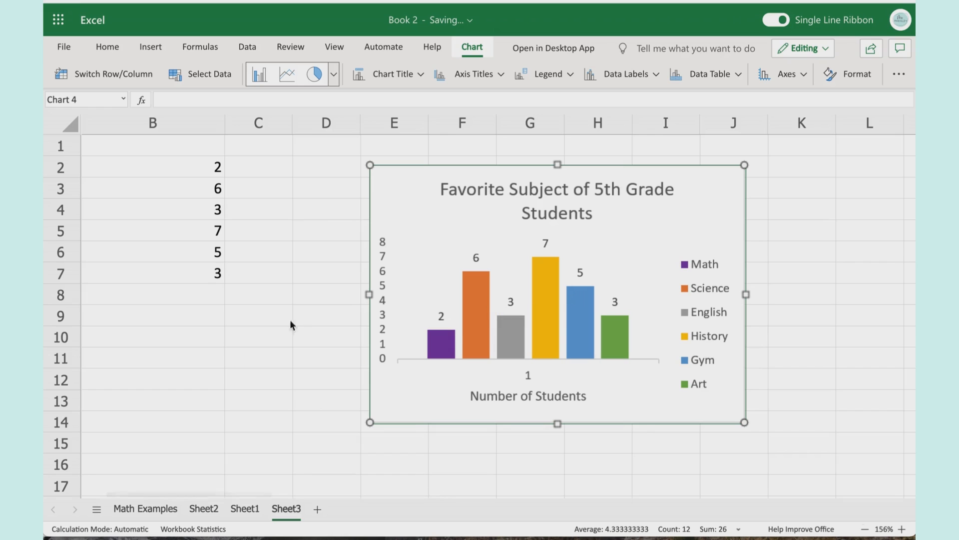
pyautogui.hscroll(-2, 277, 325)
pyautogui.hscroll(2, 279, 326)
pyautogui.hscroll(2, 278, 325)
pyautogui.moveTo(486, 424)
pyautogui.mouseDown()
pyautogui.moveTo(488, 356)
pyautogui.moveTo(501, 496)
pyautogui.moveTo(493, 410)
pyautogui.mouseUp()
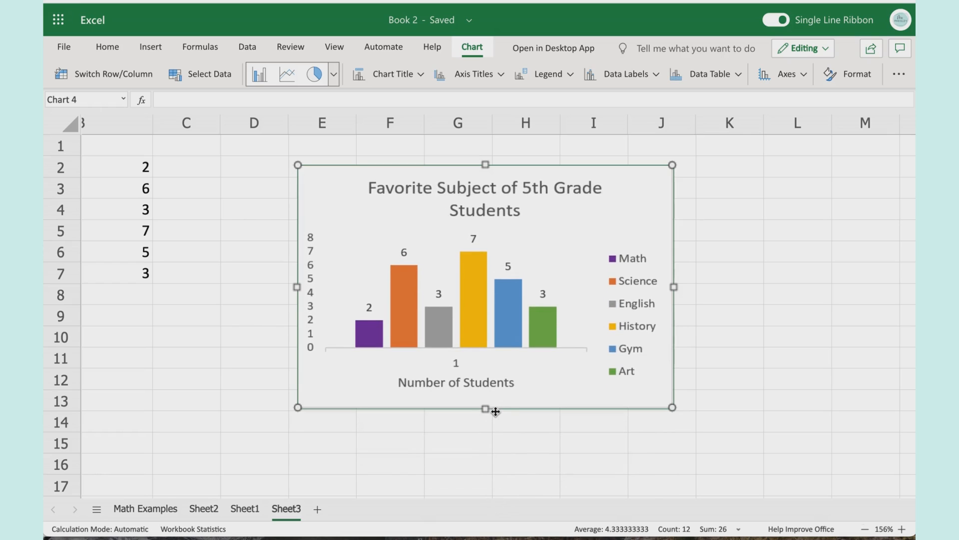
pyautogui.click(782, 294)
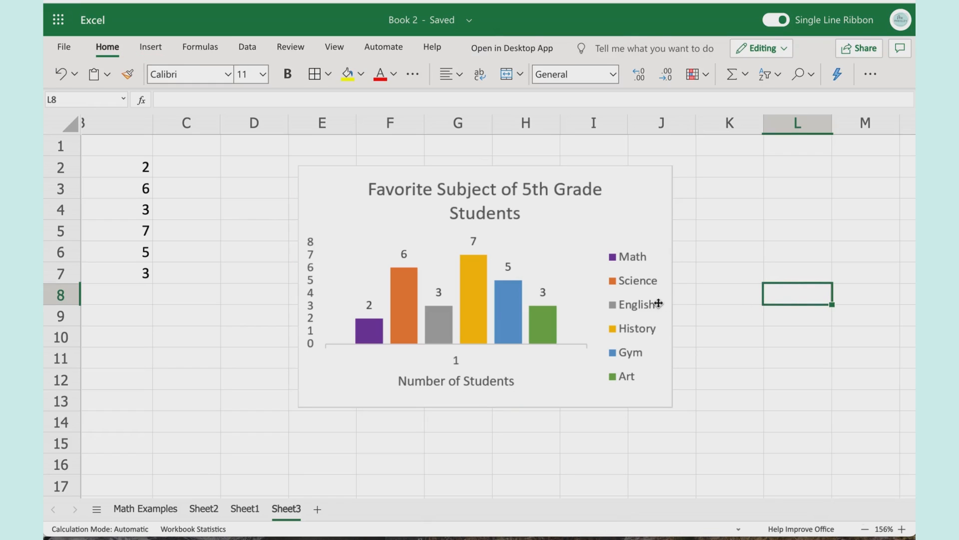